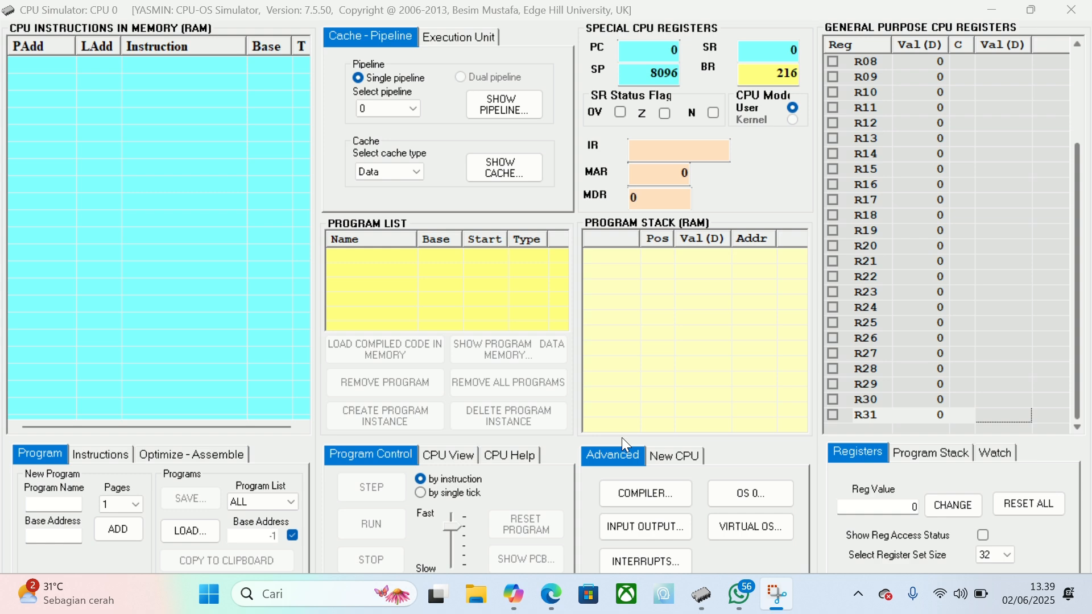
Write program p1 in the compiler: resource (1, allocate), wait (3), resource (2, allocate), and an empty loop for n = 1 to 20.
left_click(641, 490)
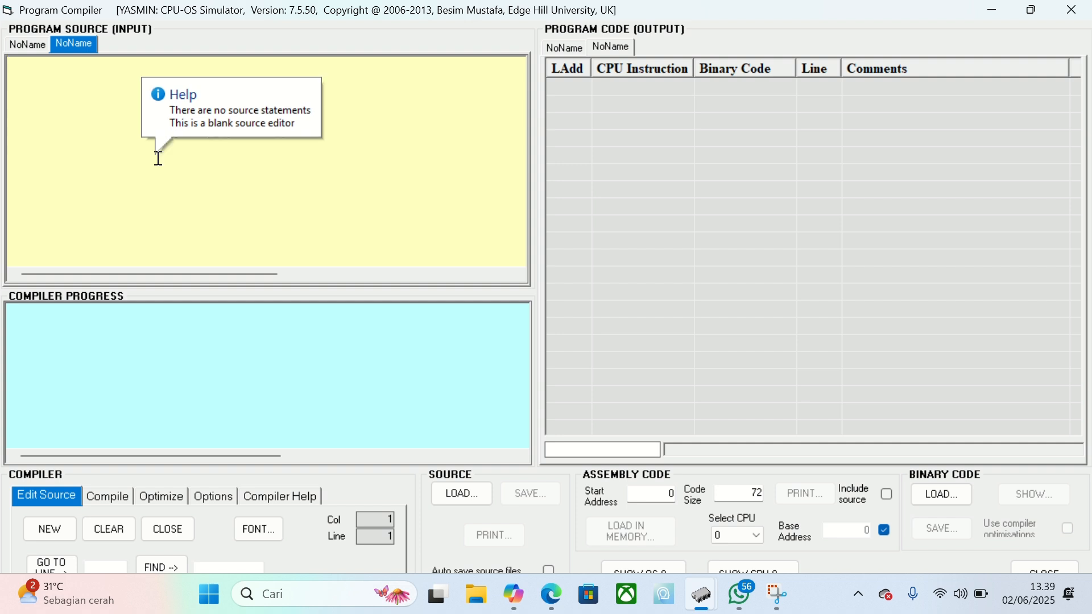
left_click(438, 23)
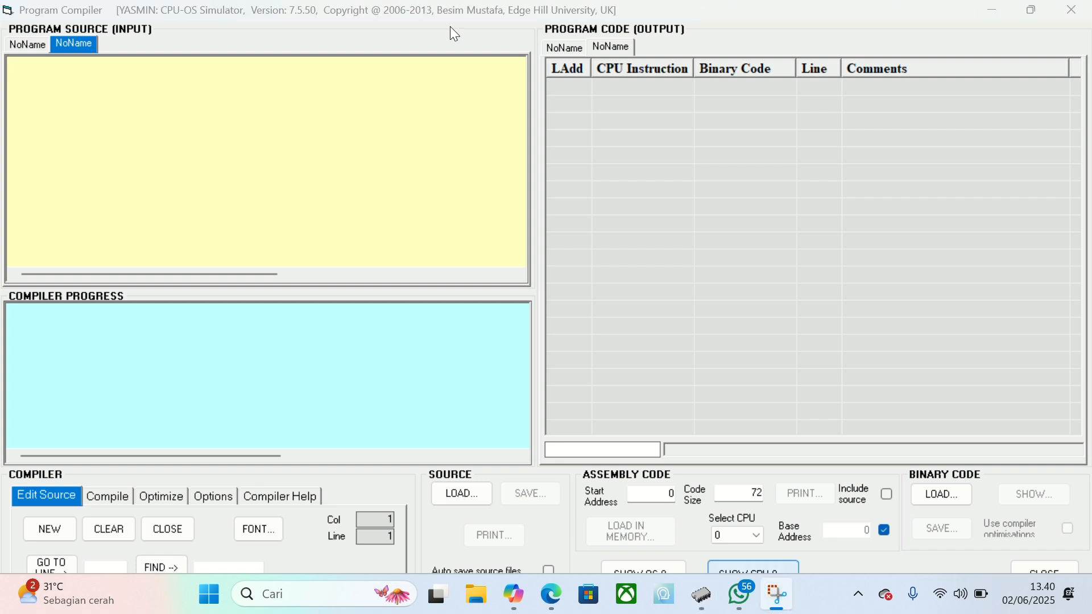
left_click(295, 69)
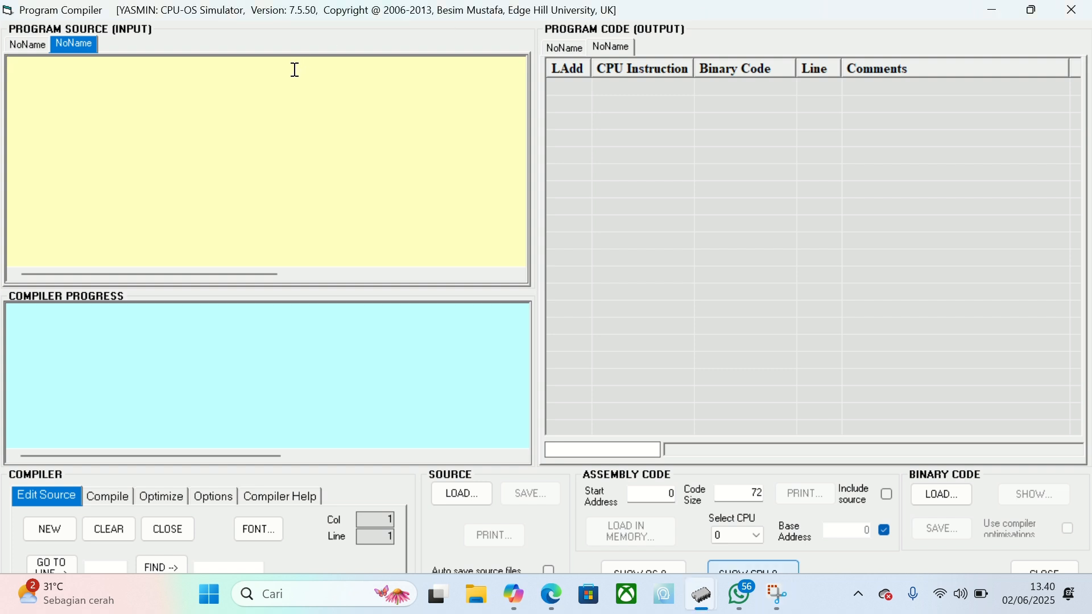
type("program p1  \tresource (1, allocate) \twait (3) \tresource (2, allocate)  \tfor n = 1 to 20 \tnext  end")
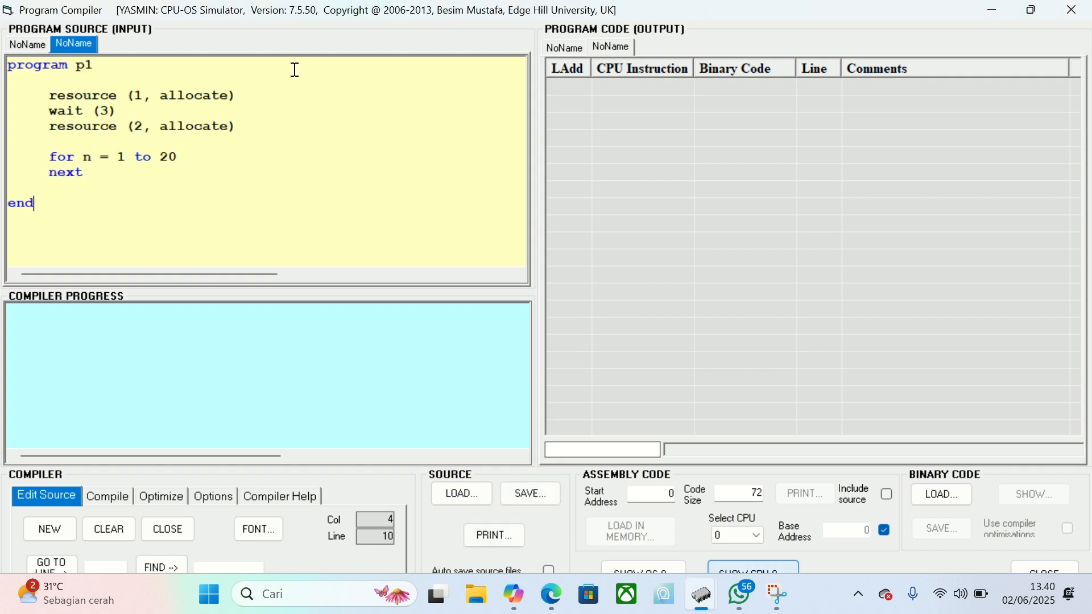
Compile program p1 and load its code into the CPU's memory.
left_click(108, 497)
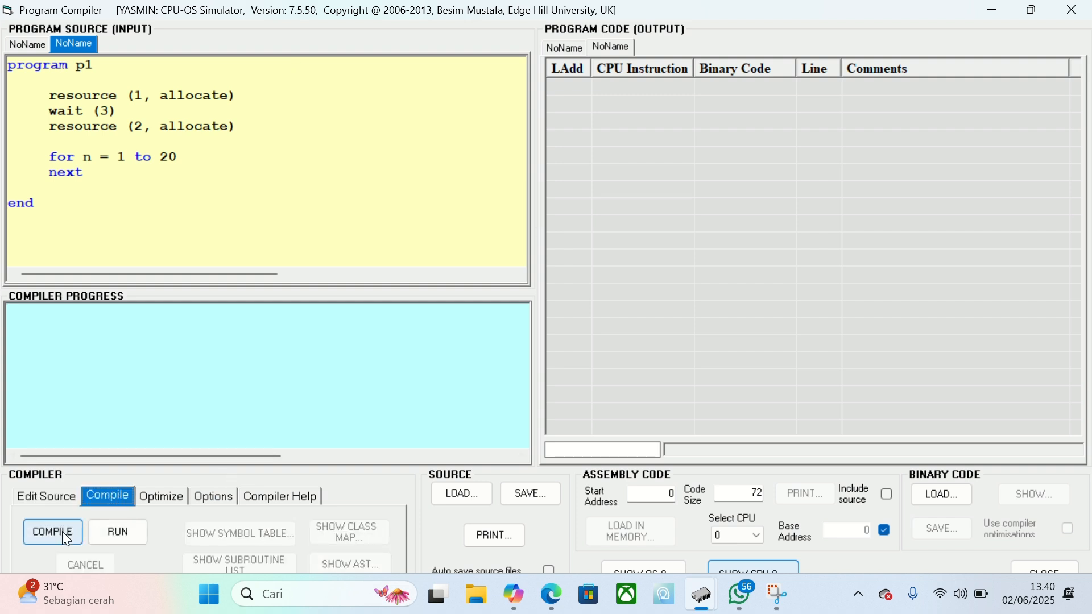
left_click(53, 534)
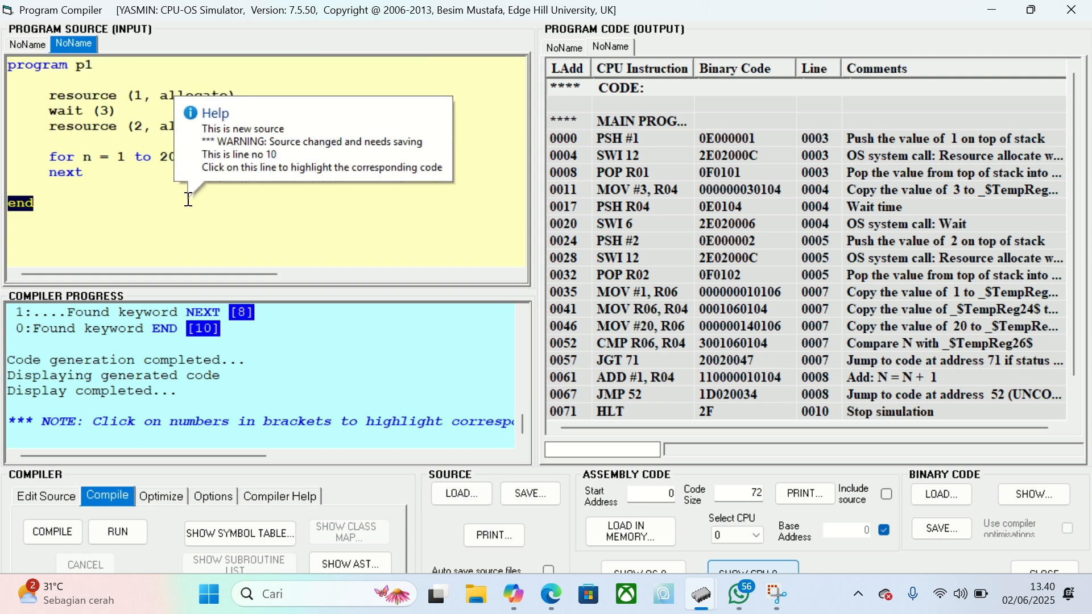
left_click(641, 535)
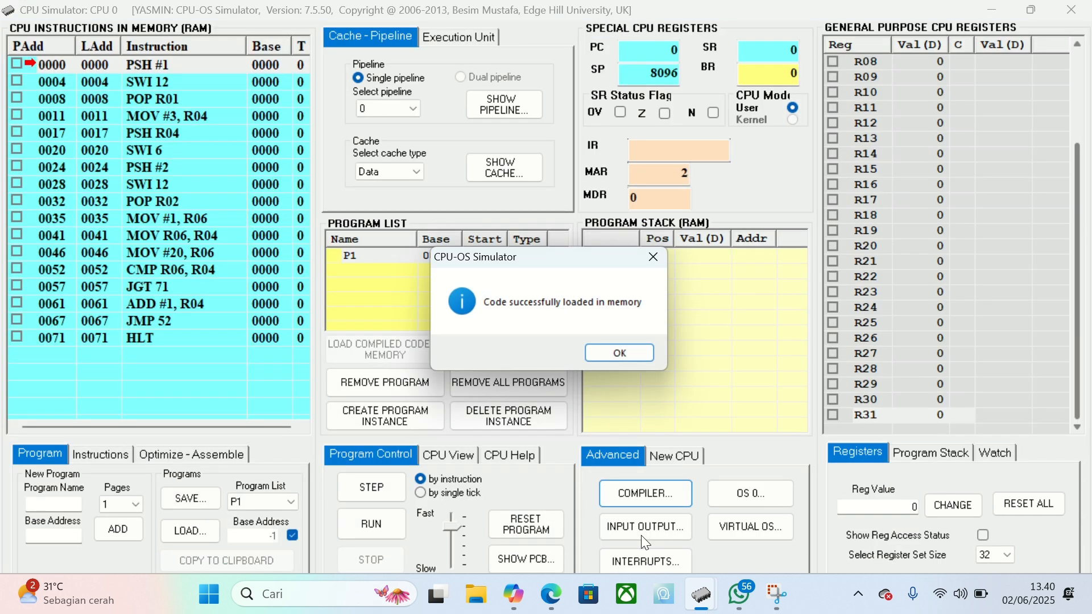
left_click(619, 352)
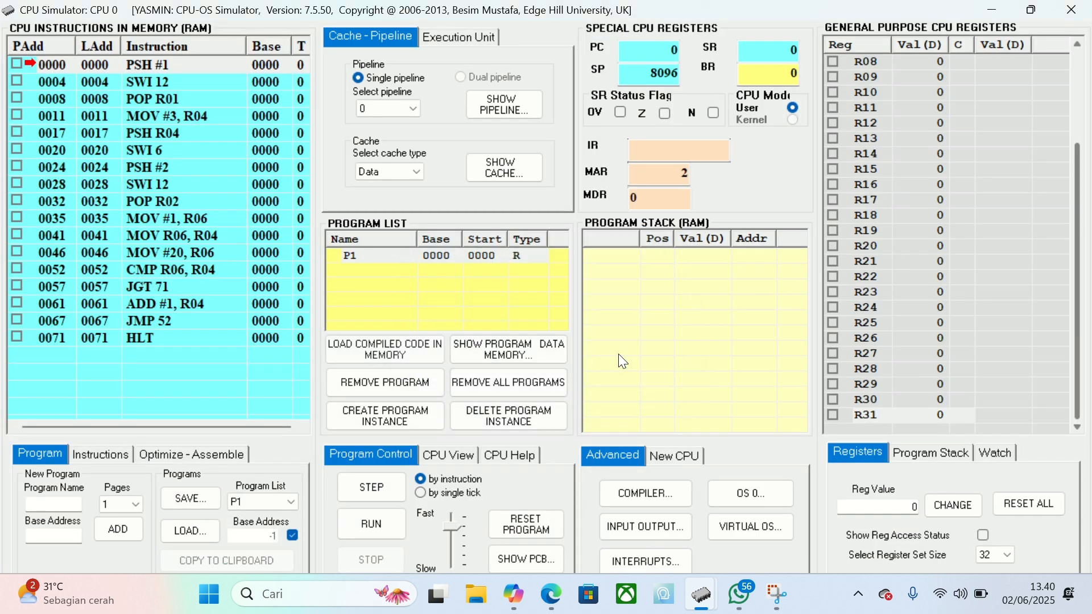
Return to the compiler source, rename the program to p2, and change its allocated resources to 2 and 3.
left_click(636, 497)
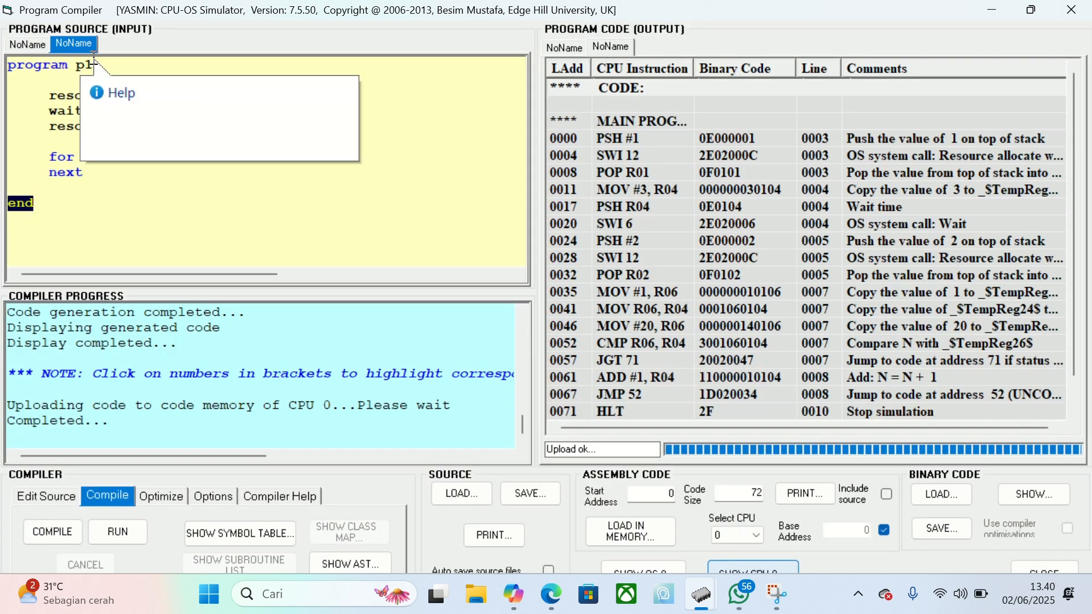
left_click(99, 63)
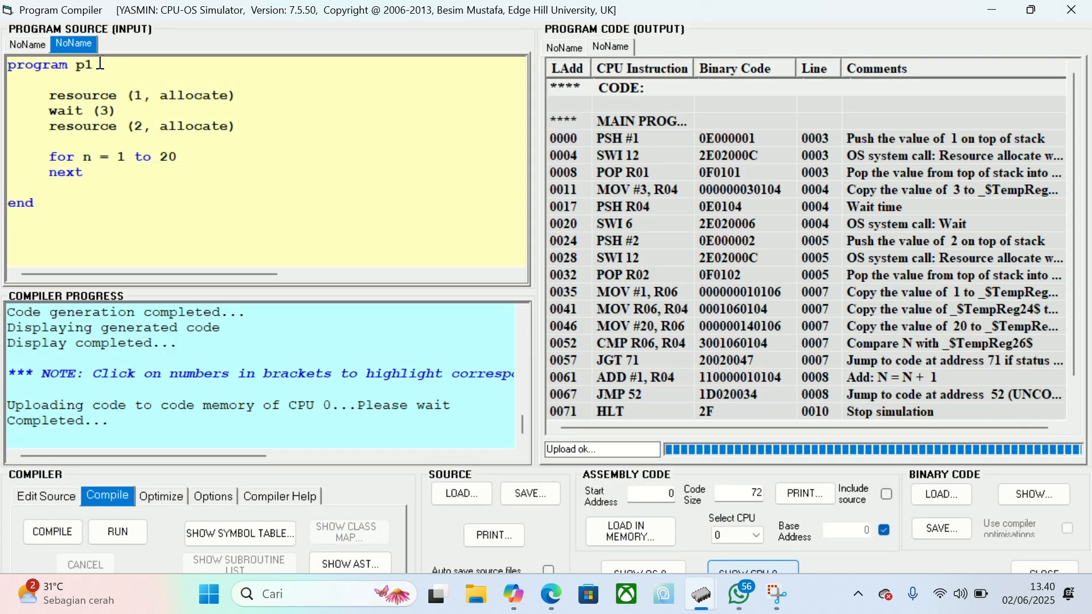
key("BackSpace")
type("2")
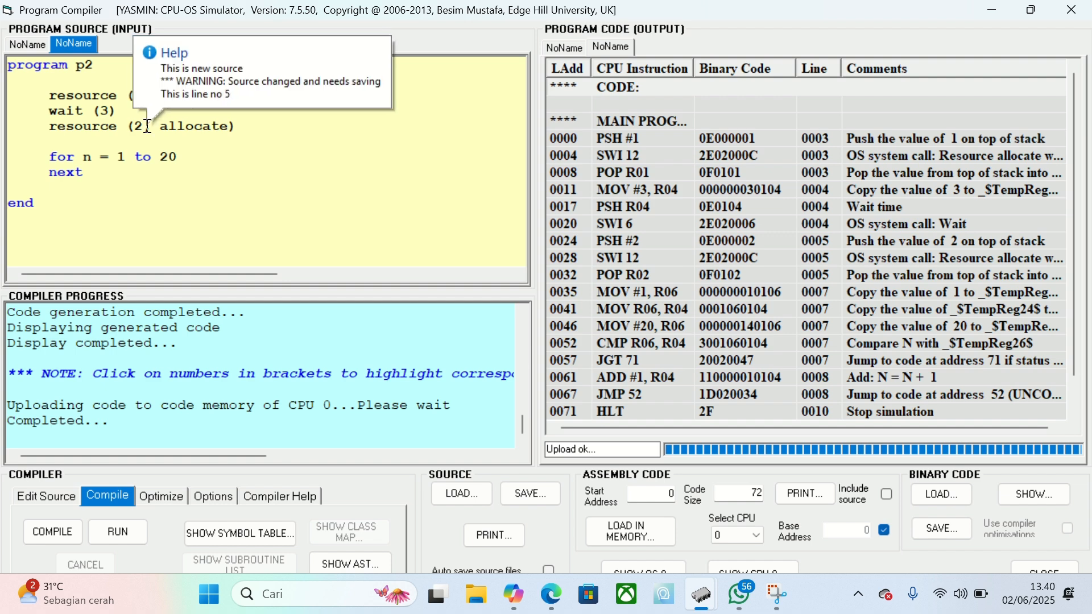
key("BackSpace")
type("3")
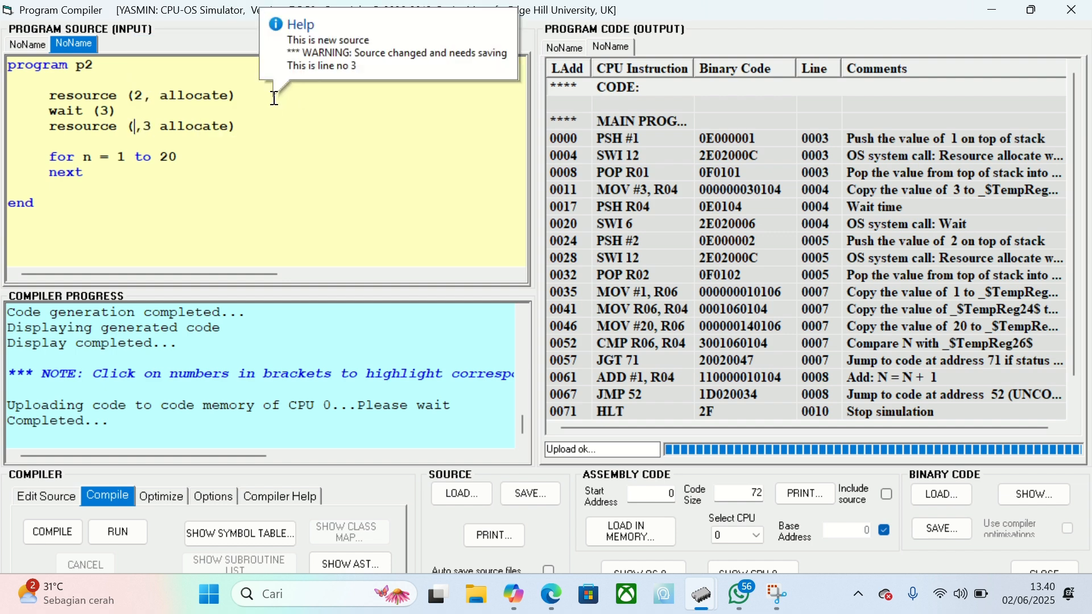
type("3")
key("Right")
key("Right")
key("BackSpace")
Compile program p2 and load its code into the CPU's memory.
left_click(60, 531)
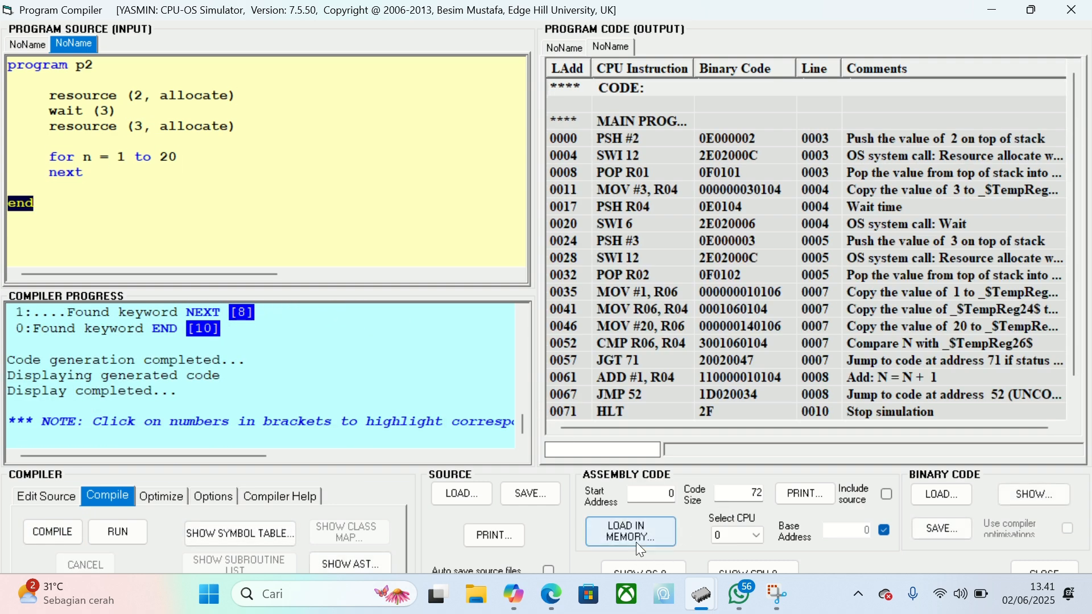
left_click(636, 543)
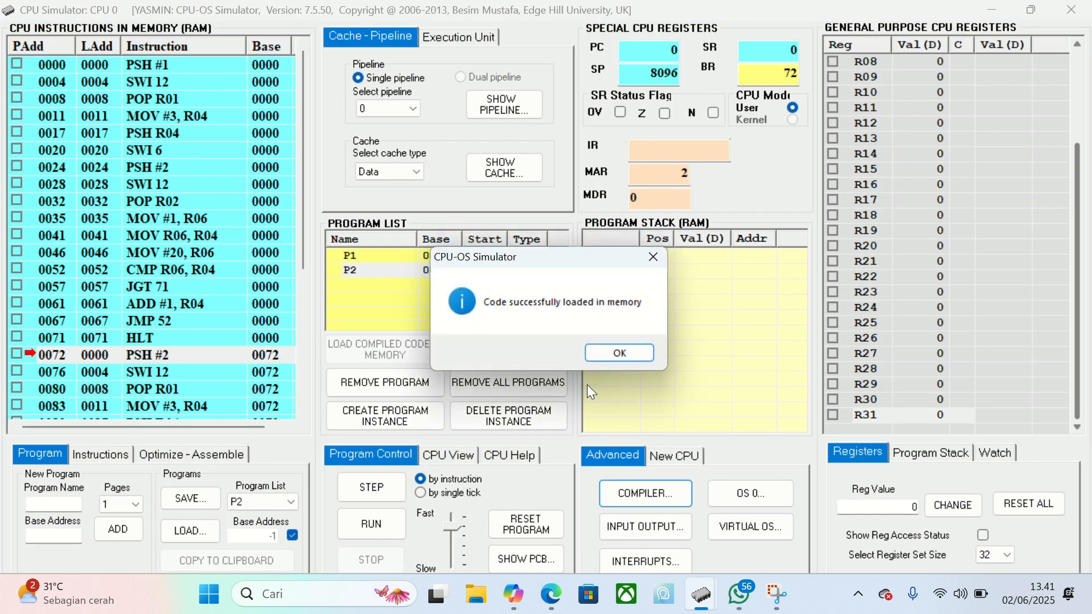
left_click(620, 354)
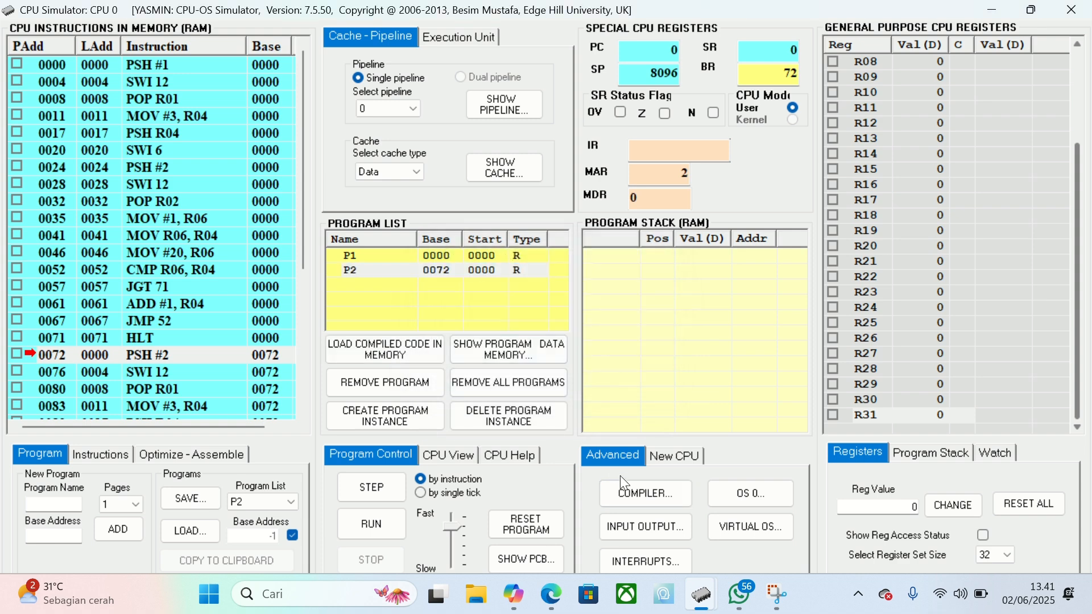
Return to the compiler source, rename the program to p3, and change its allocated resources to 3 and 4.
left_click(636, 492)
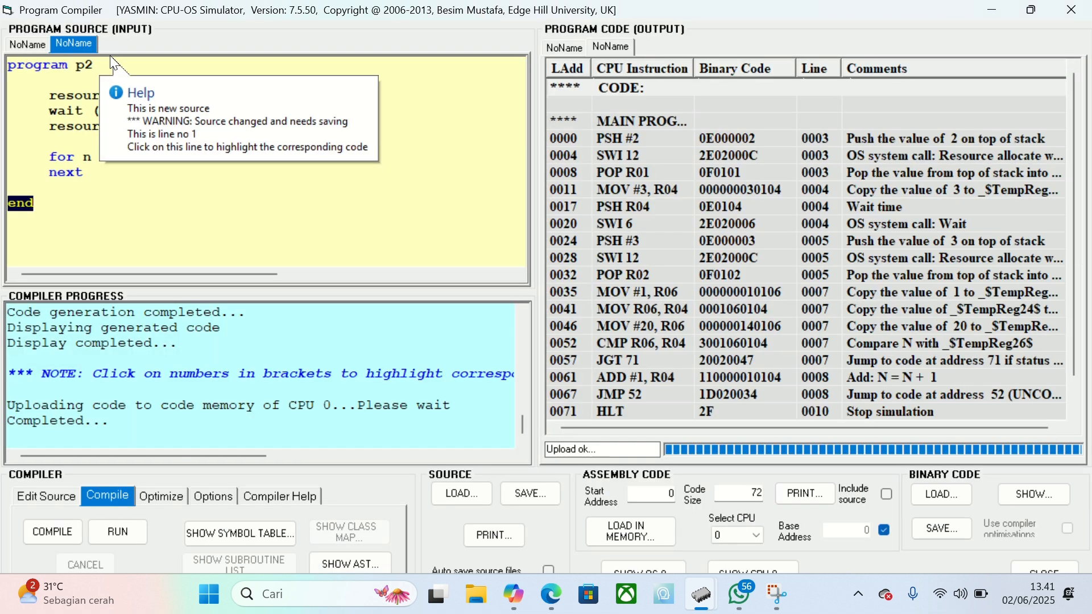
key("BackSpace")
type("3")
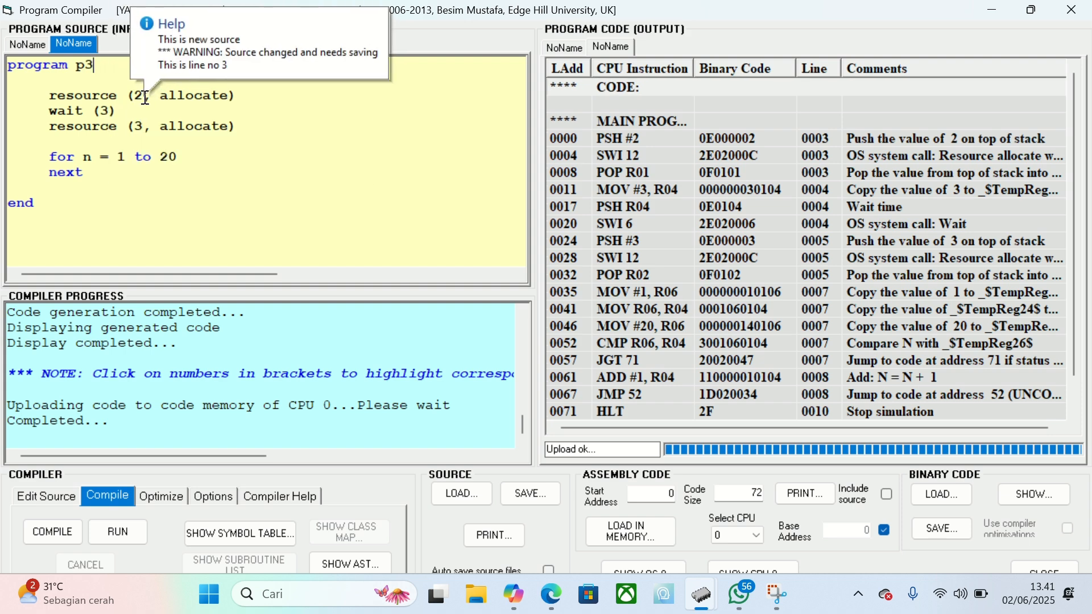
key("BackSpace")
type("3")
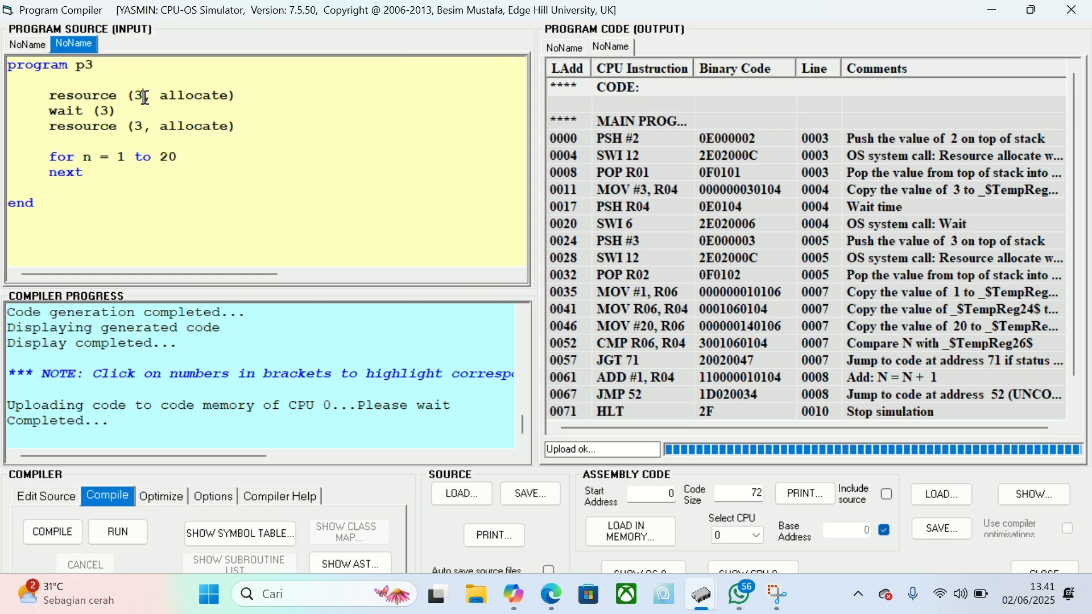
left_click(144, 122)
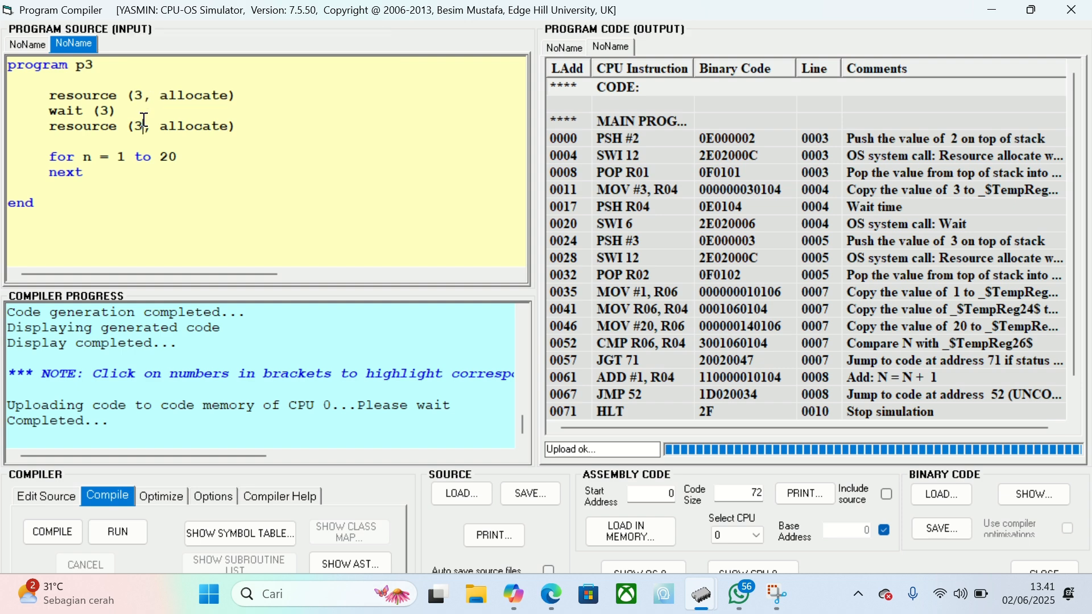
key("BackSpace")
type("4")
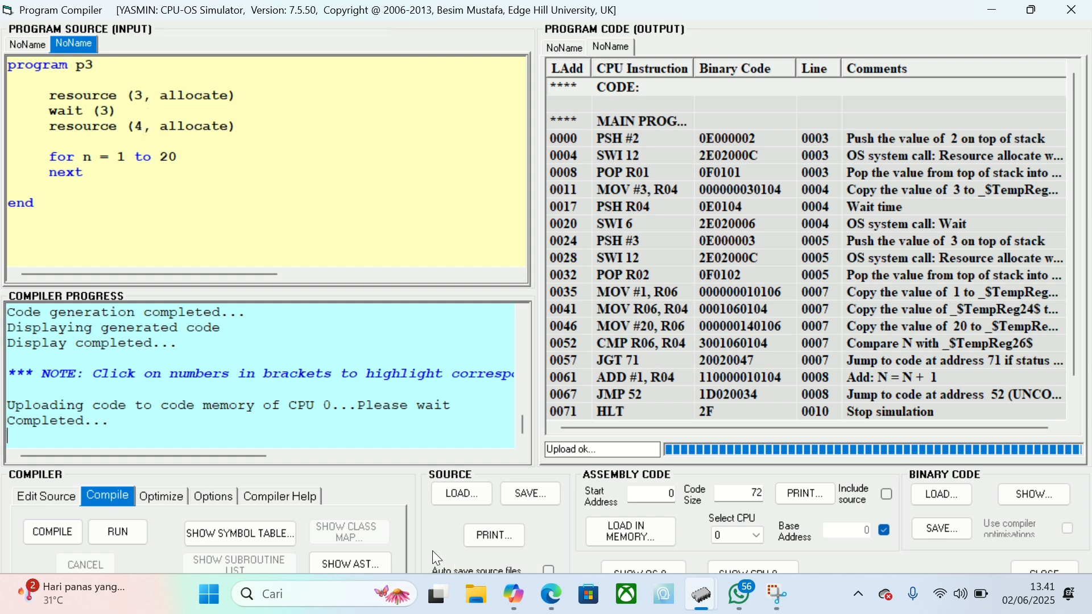
Compile program p3 and load its code into the CPU's memory.
left_click(48, 528)
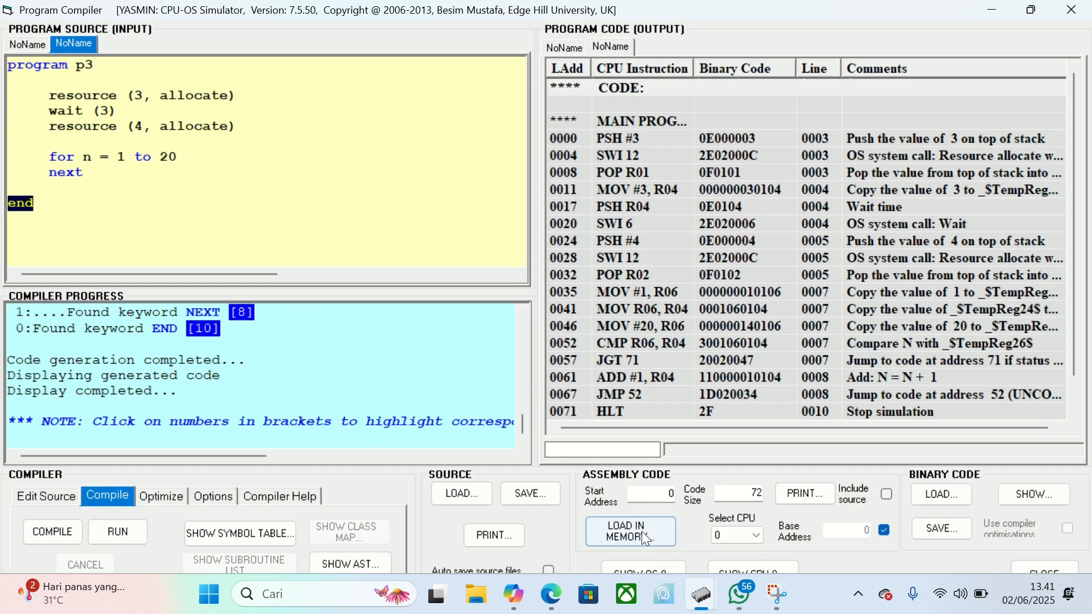
left_click(643, 530)
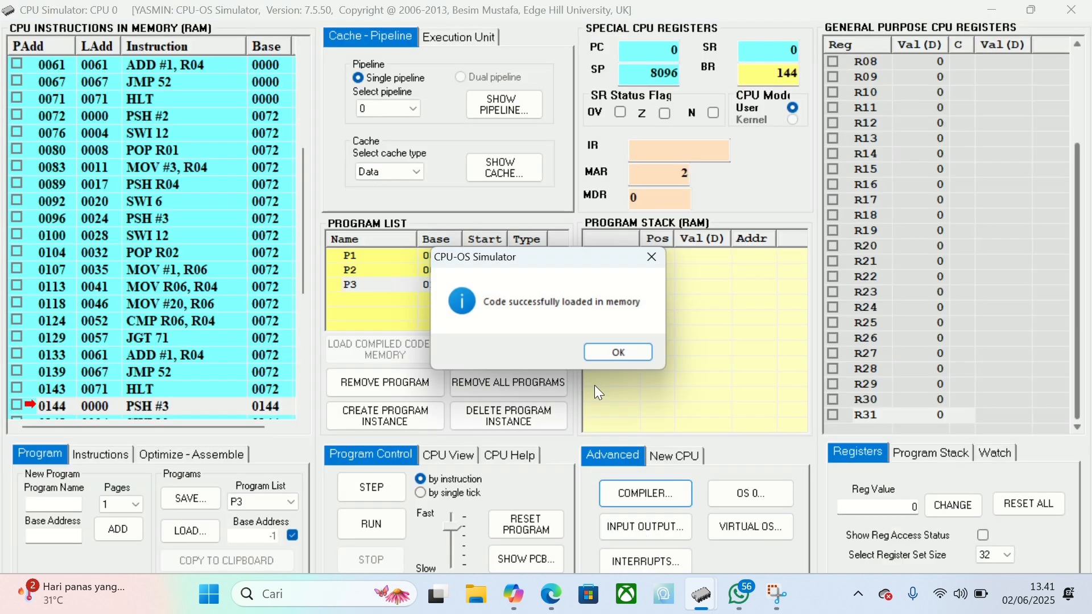
left_click(618, 355)
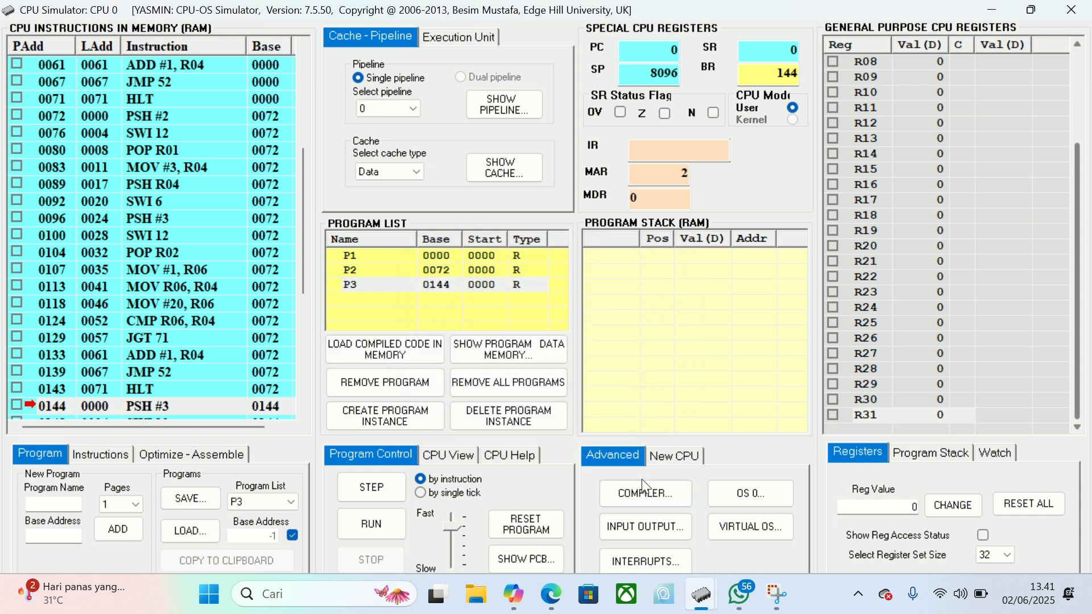
Return to the compiler source and rename the program to p4.
left_click(643, 491)
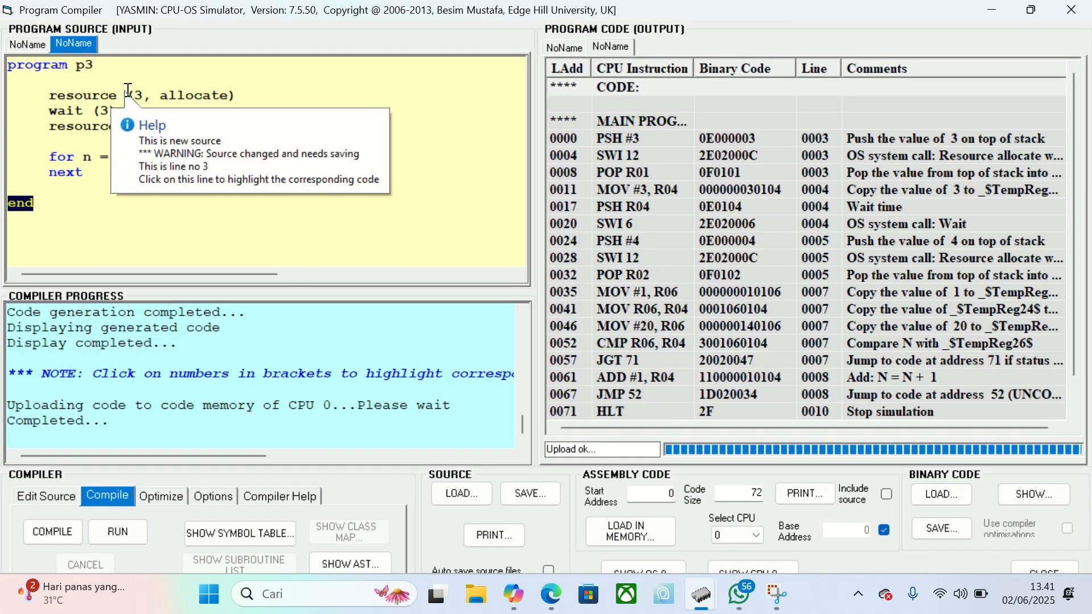
left_click(100, 59)
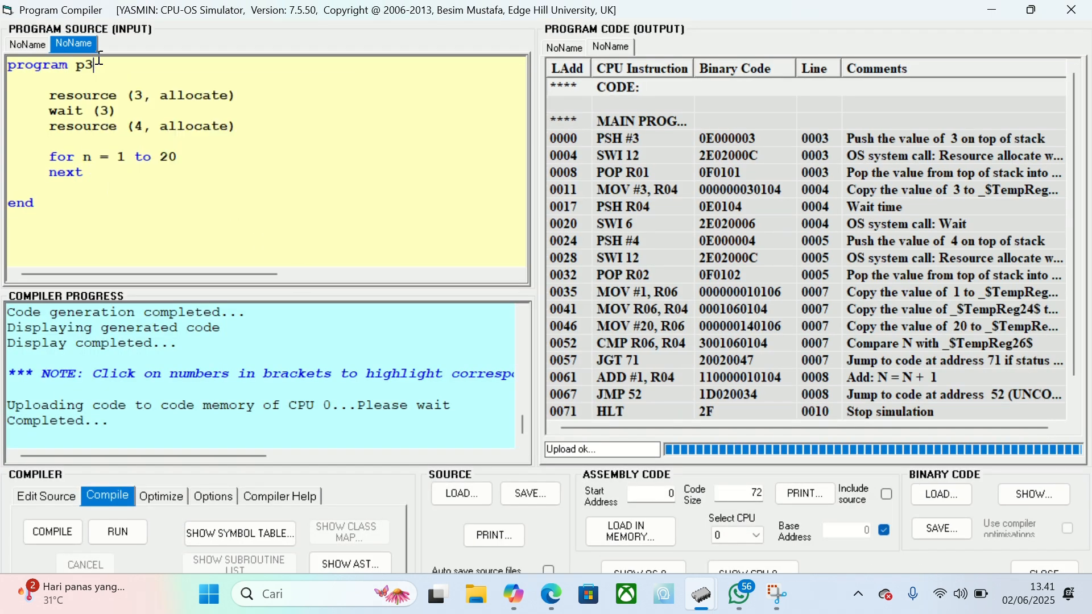
key("BackSpace")
type("4 p")
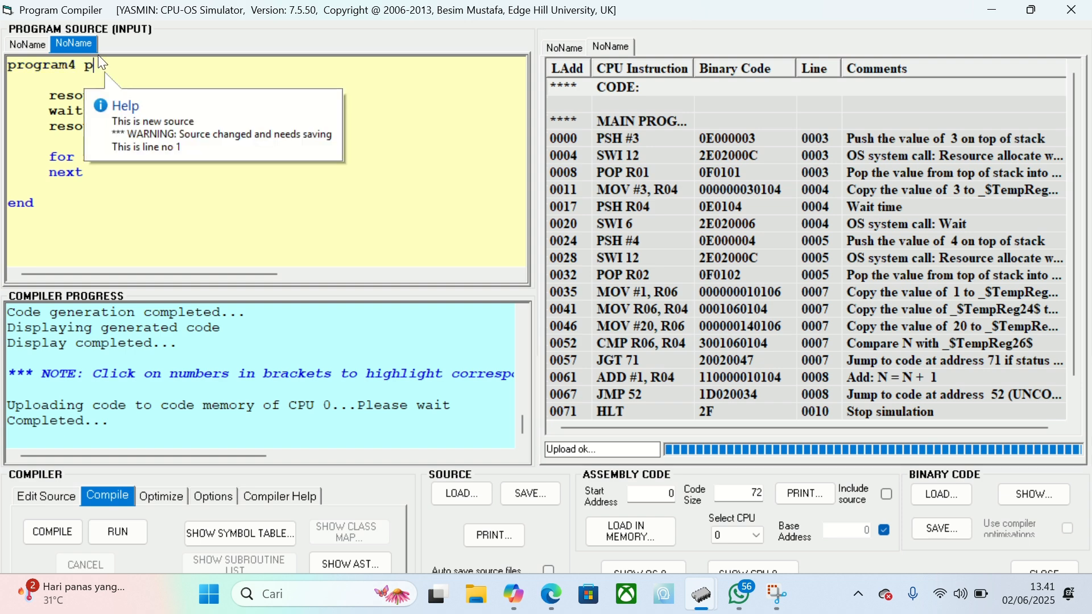
key("BackSpace")
key("BackSpace")
key("BackSpace")
type(" p4")
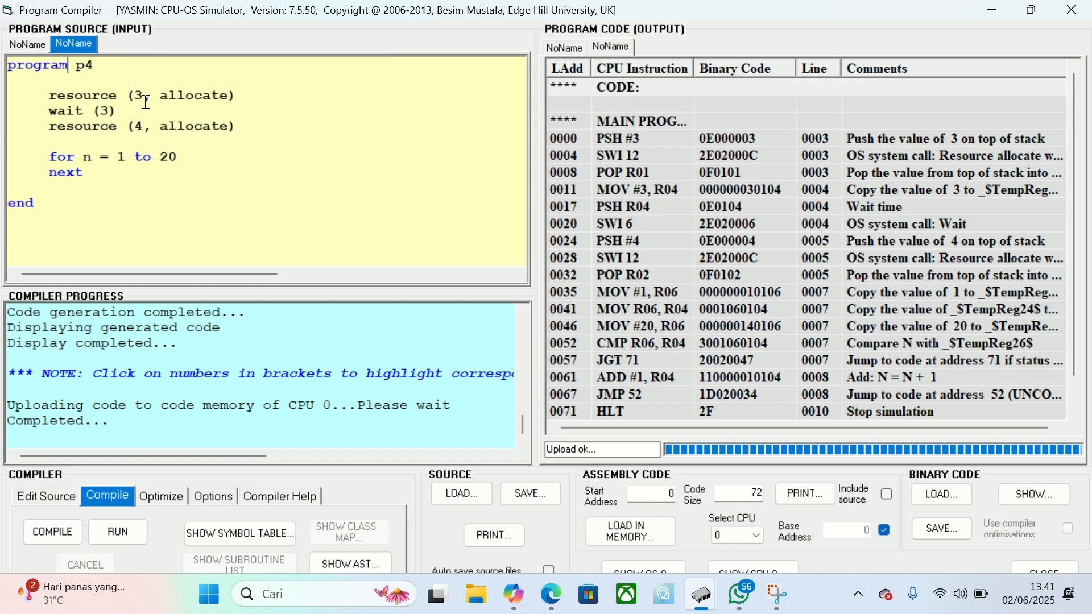
Change the first resource call of program p4 to allocate resource 4 and the second to allocate resource 1.
left_click(145, 98)
key("BackSpace")
type("4")
left_click(145, 128)
key("BackSpace")
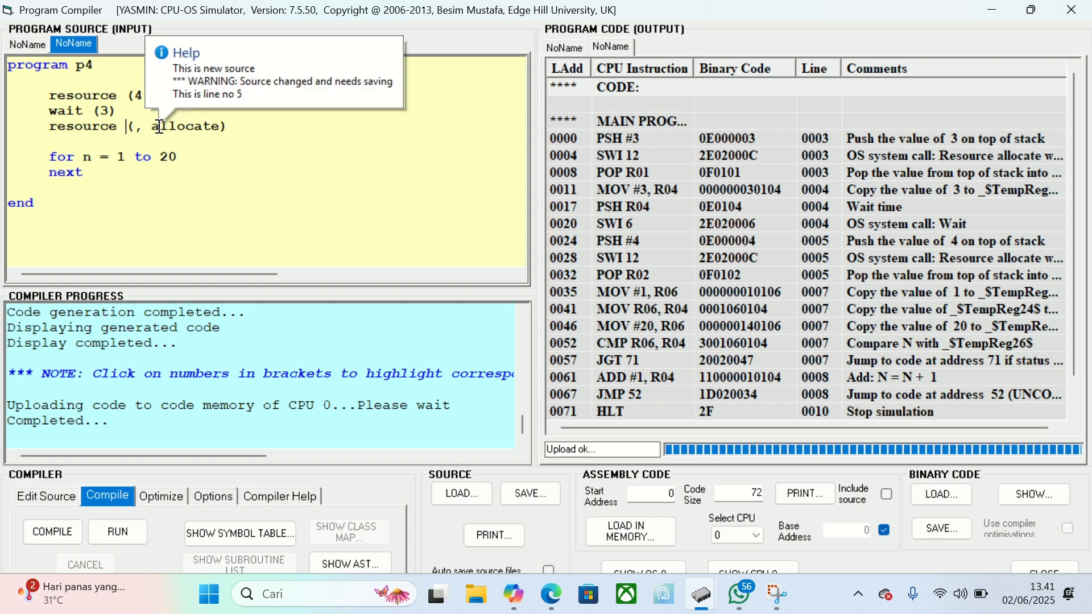
type("1")
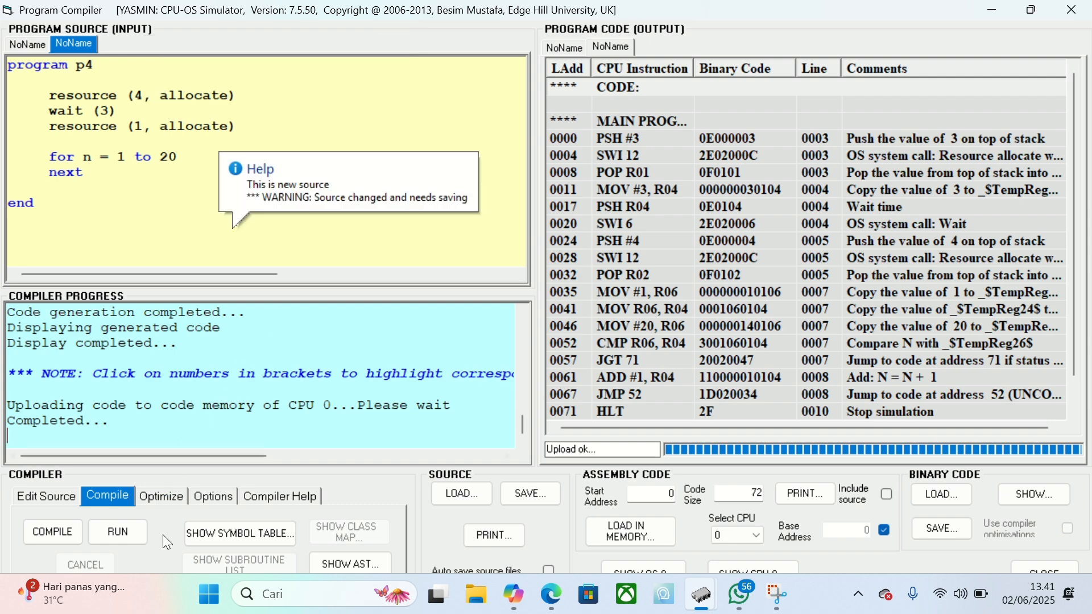
Compile program p4 and load its code into the CPU's memory.
left_click(52, 533)
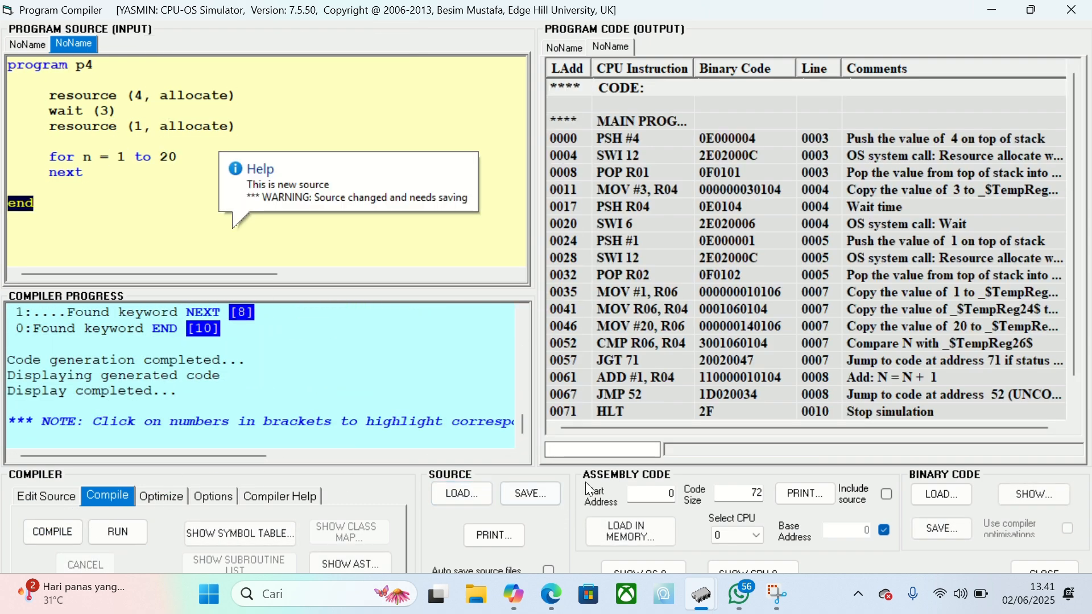
left_click(608, 532)
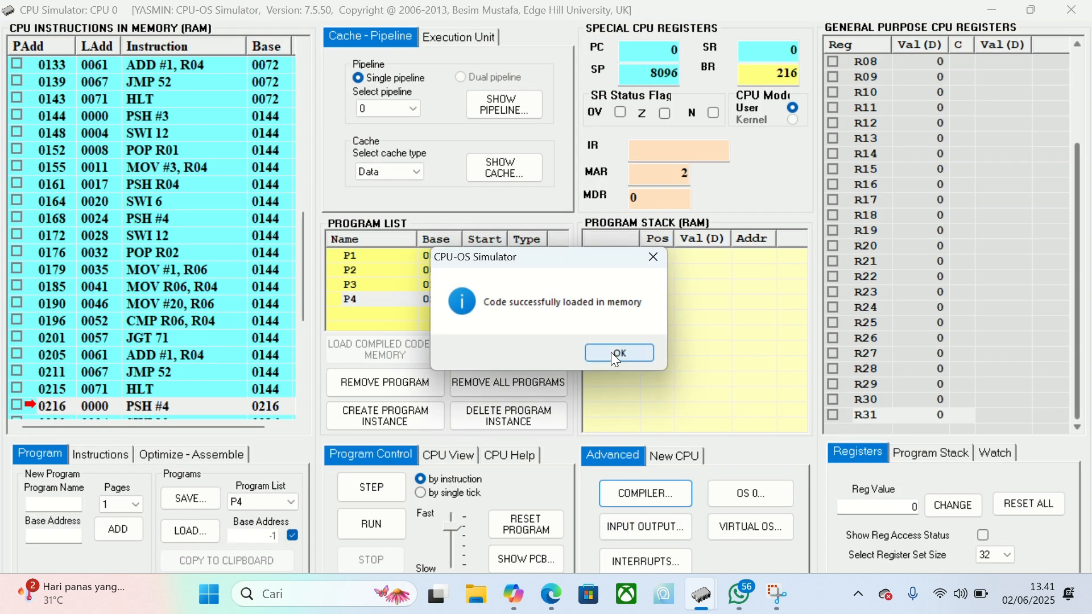
left_click(612, 354)
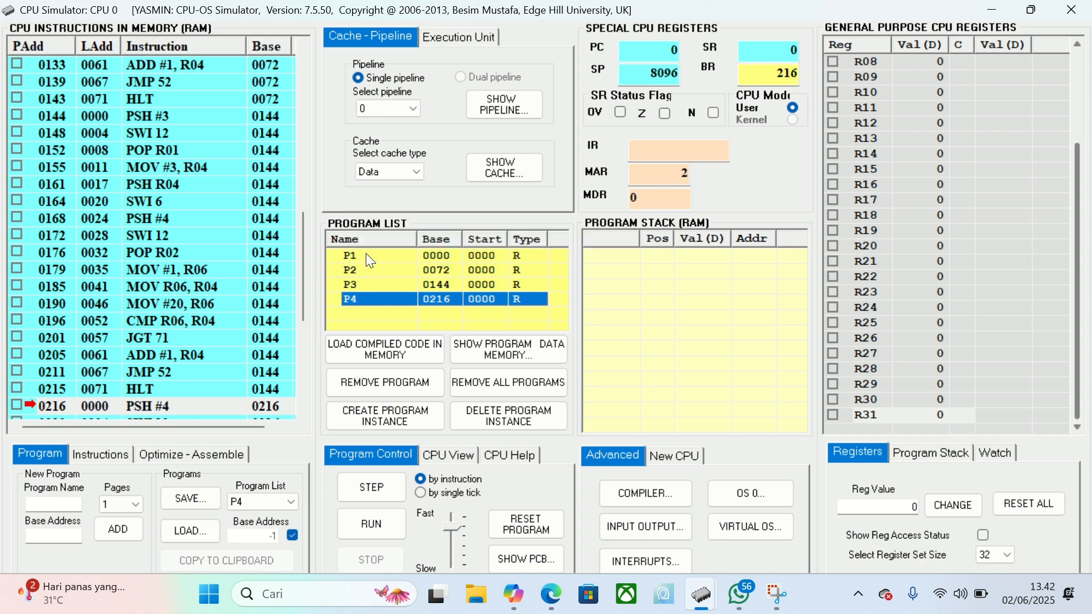
In the OS simulator, choose Round Robin scheduling with a 10-tick time slice and set the simulation speed to fastest.
left_click(762, 497)
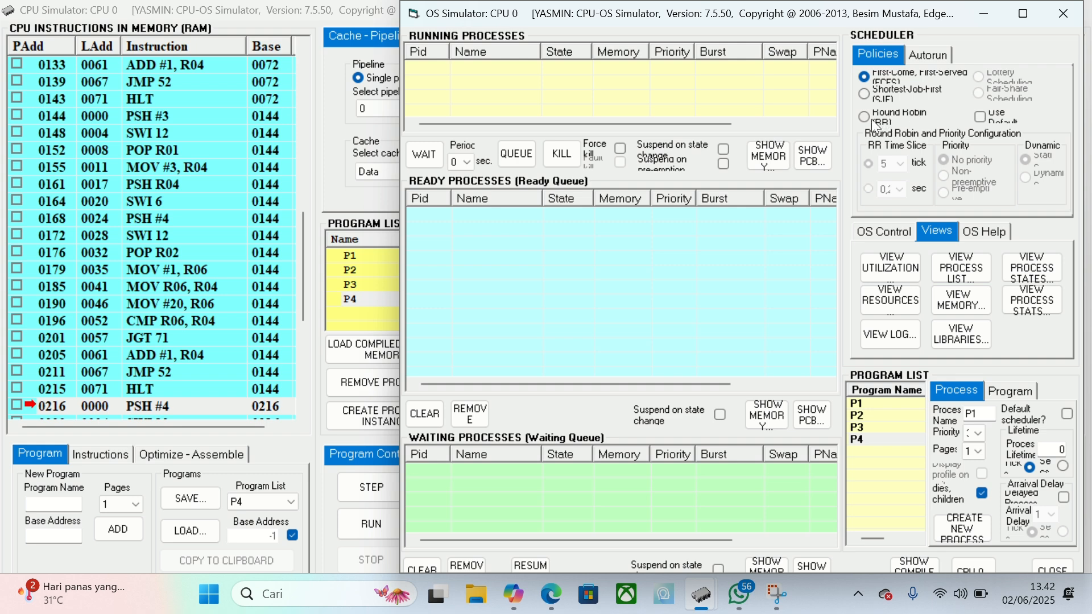
left_click(865, 118)
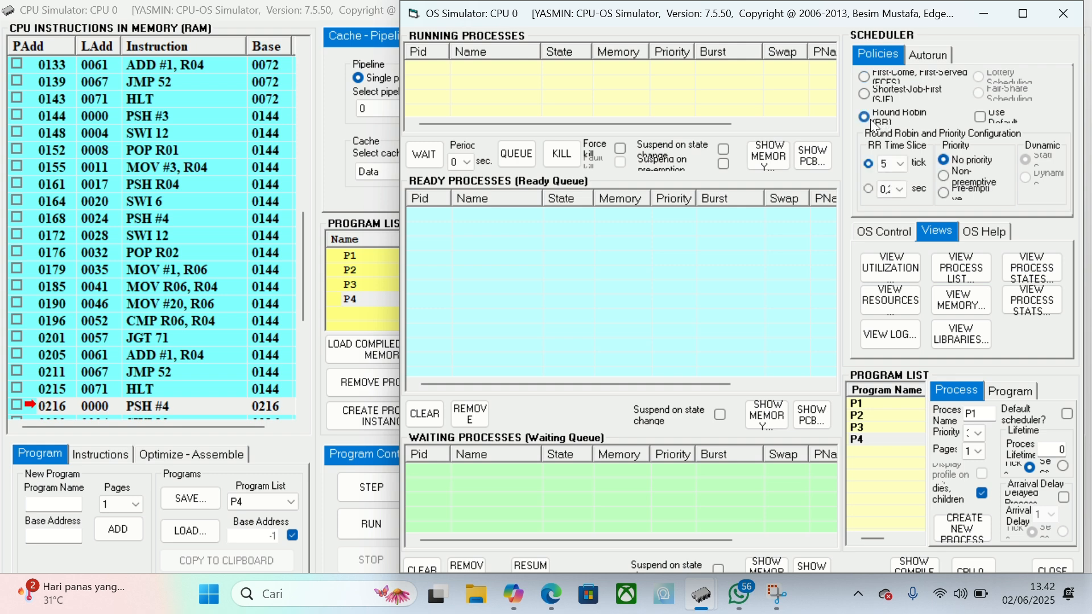
left_click(904, 166)
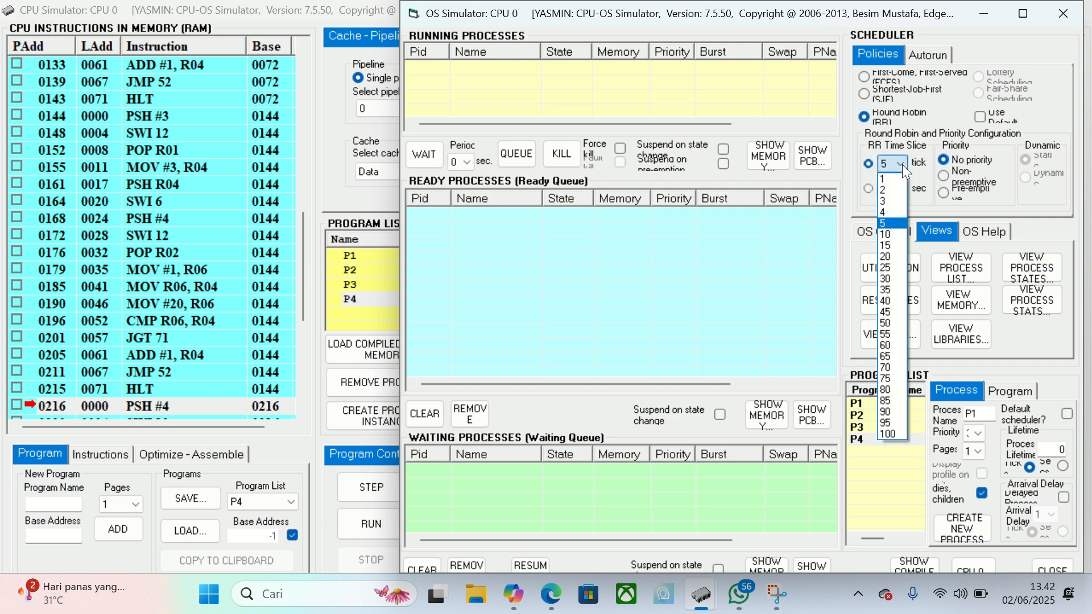
left_click(889, 235)
left_click(879, 234)
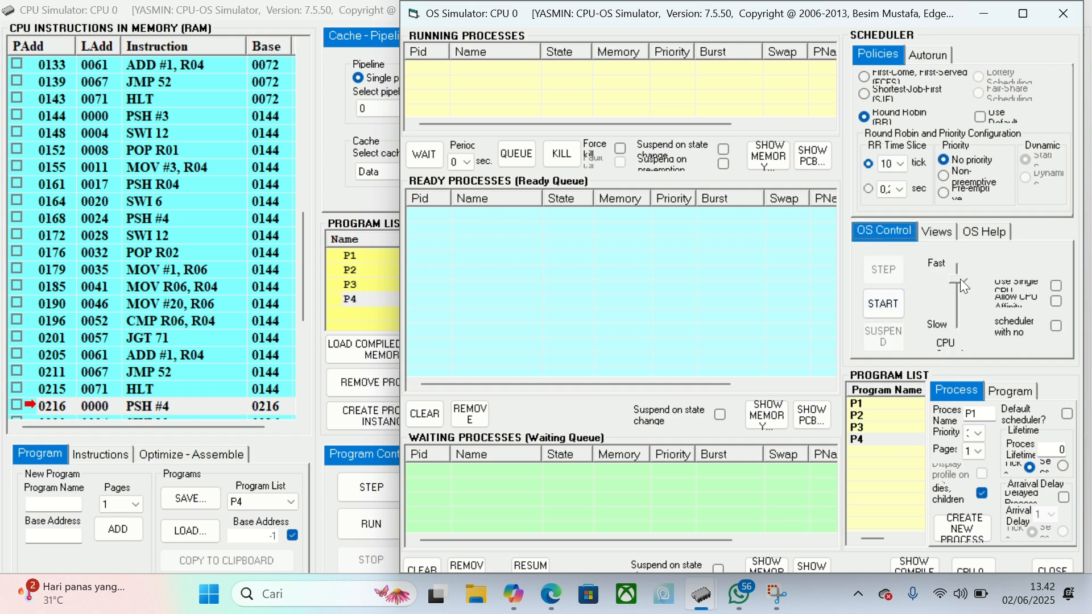
left_click_drag(960, 279, 960, 273)
Create one process from each of the programs P1, P2, P3 and P4.
left_click(855, 405)
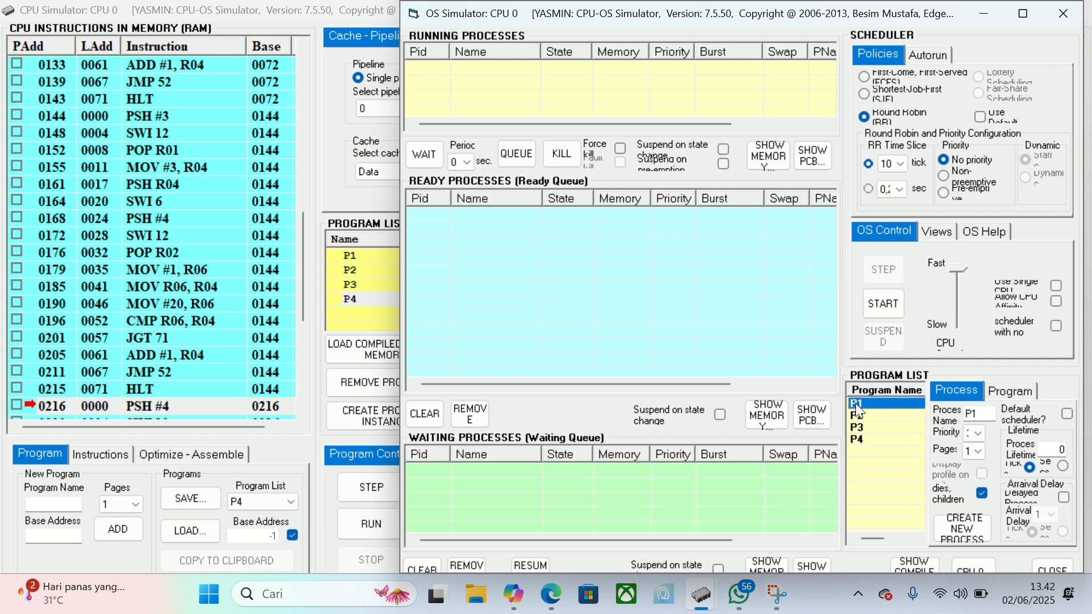
left_click(861, 415)
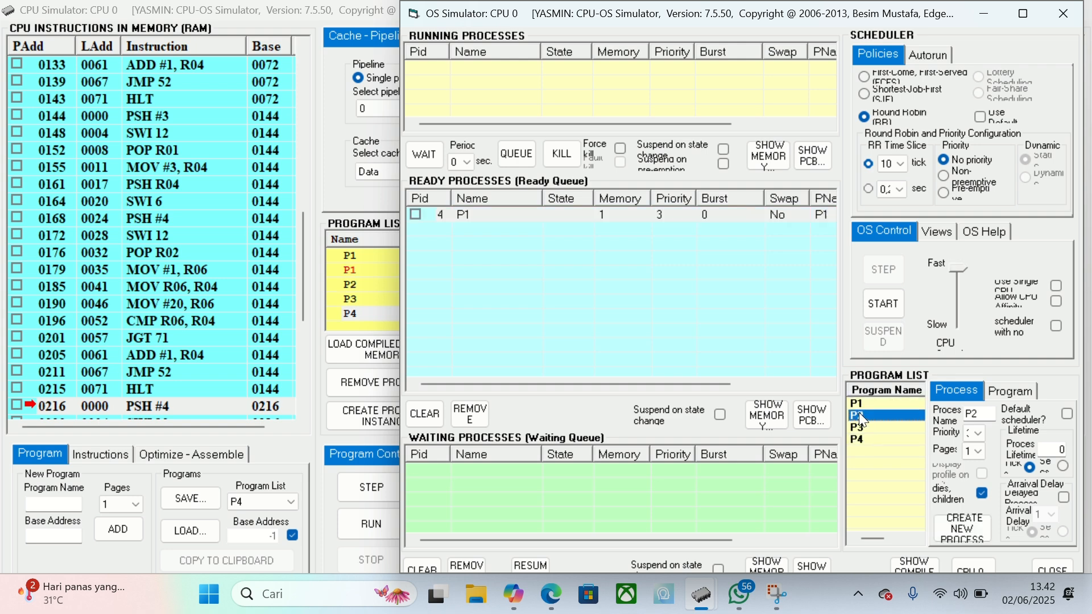
double_click(860, 416)
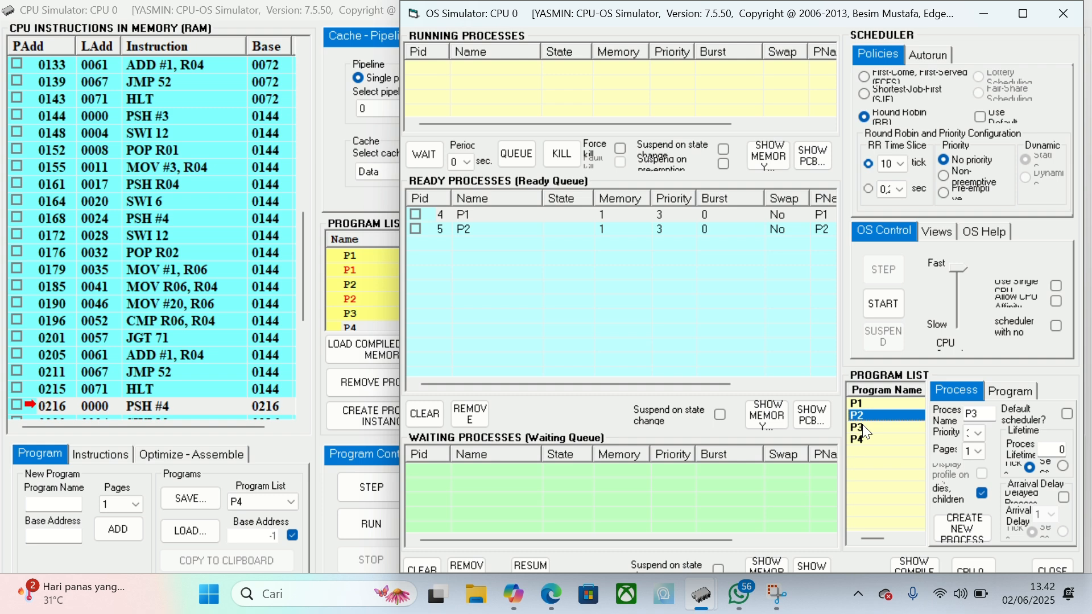
left_click(863, 427)
double_click(862, 425)
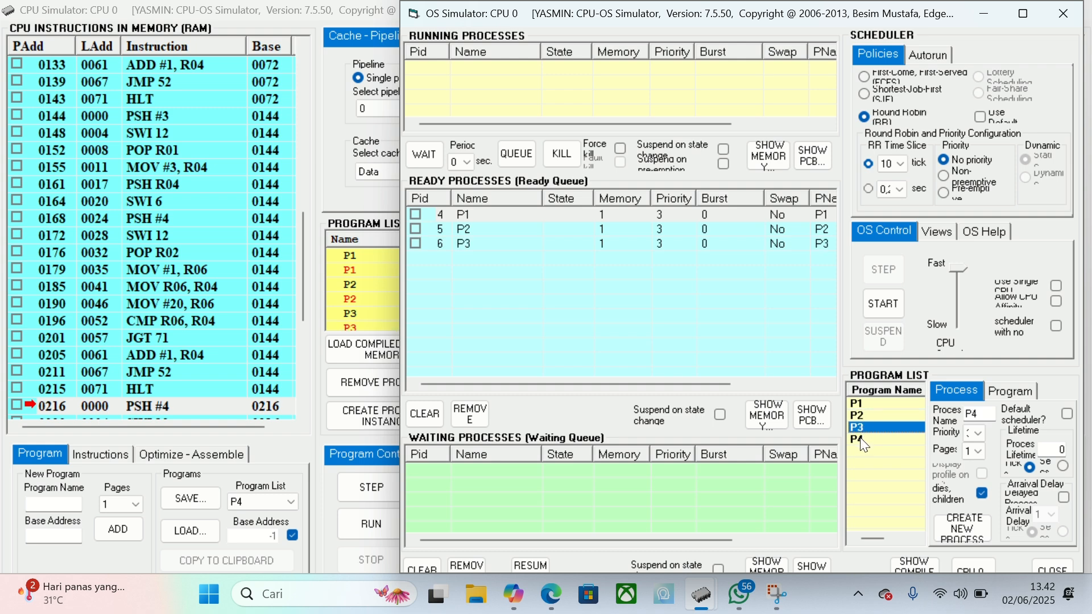
left_click(858, 441)
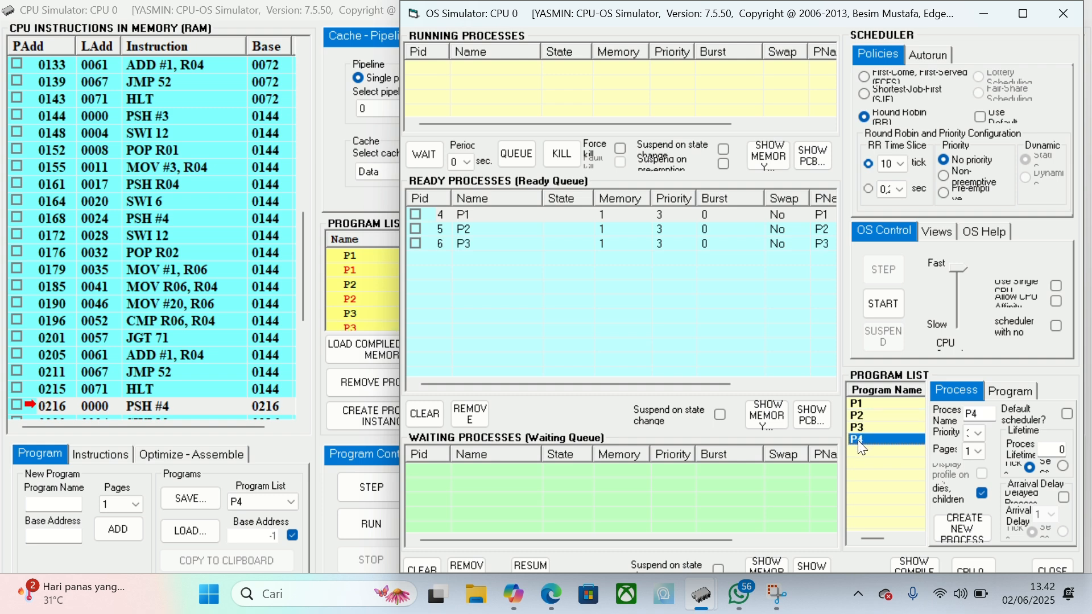
double_click(858, 440)
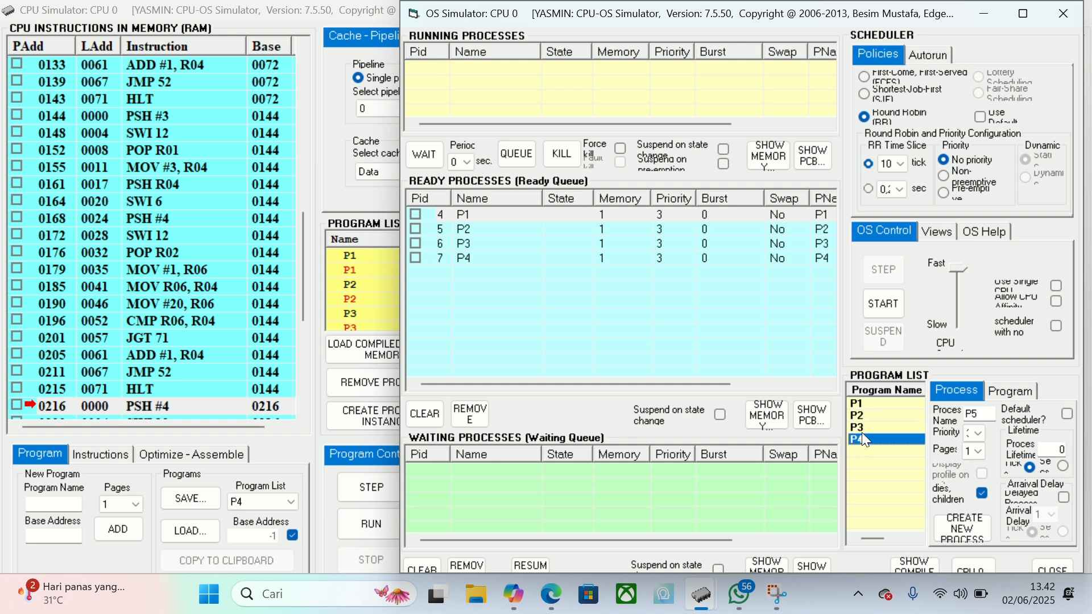
Open the system resources view, keep it on top, and start the scheduler.
left_click(933, 235)
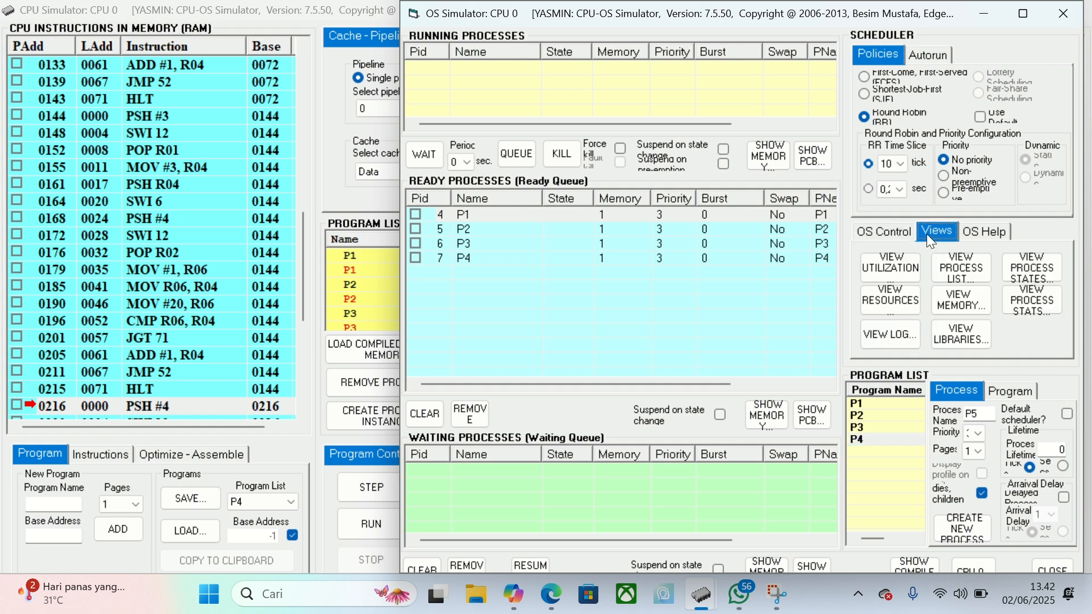
left_click(892, 299)
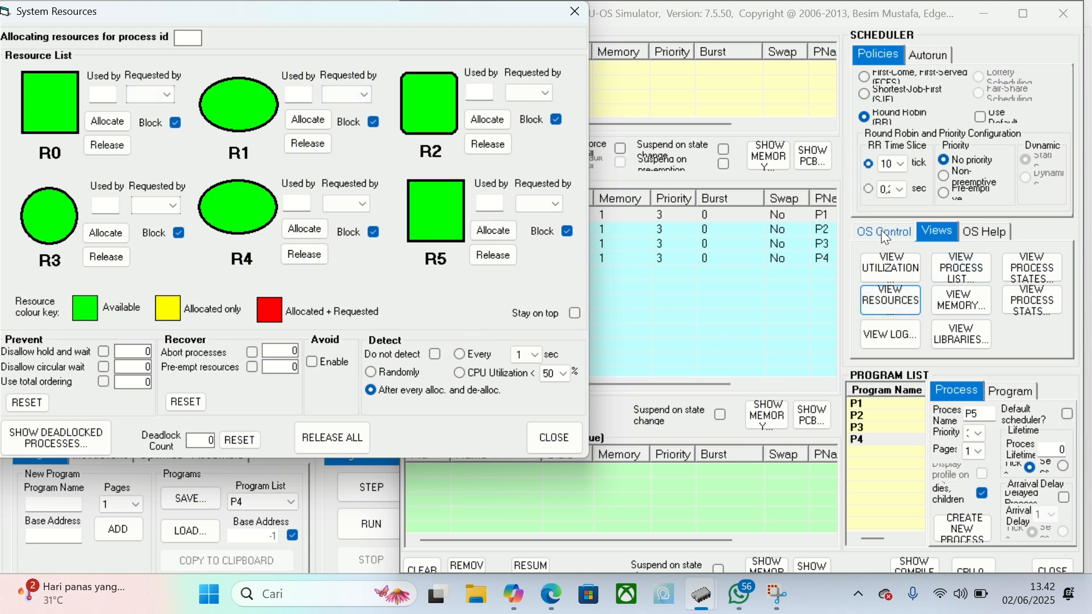
left_click(576, 314)
left_click(896, 230)
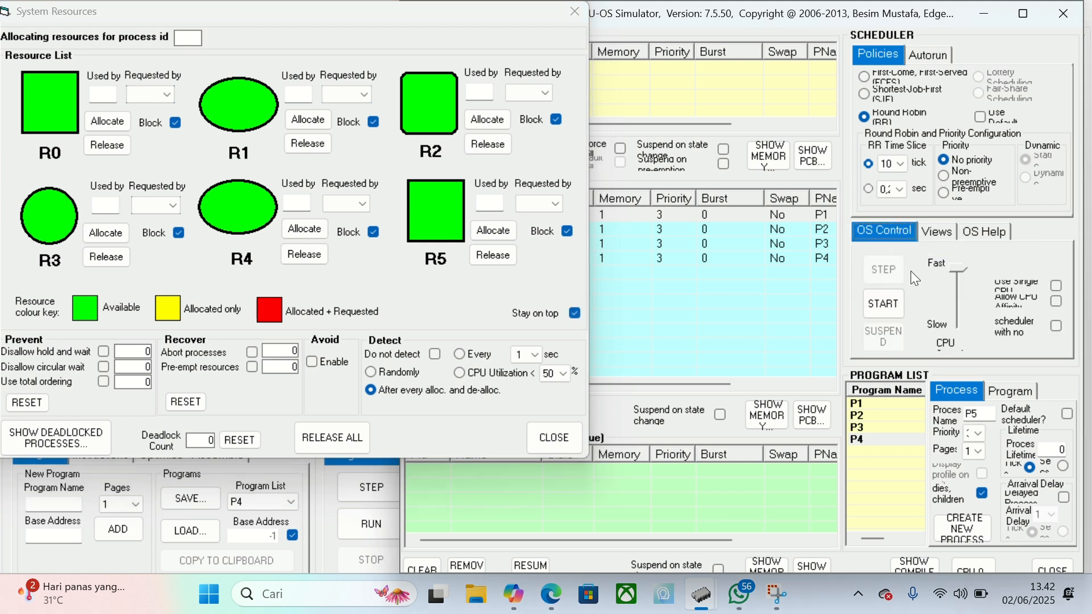
left_click(891, 310)
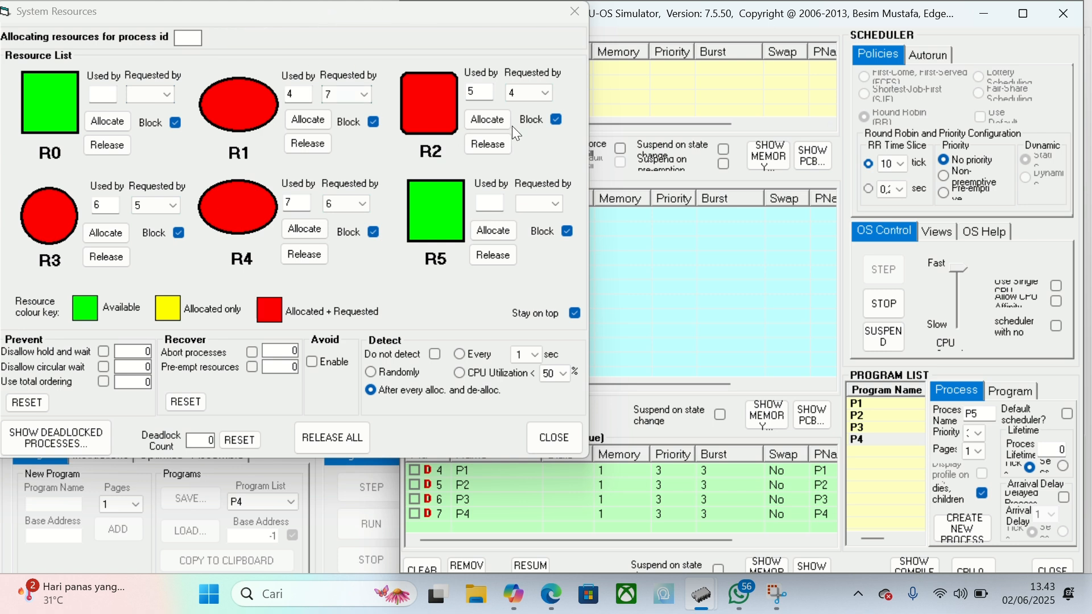
Show the deadlocked processes, examine their cyclic resource allocation graph and request log, and close it.
left_click(84, 436)
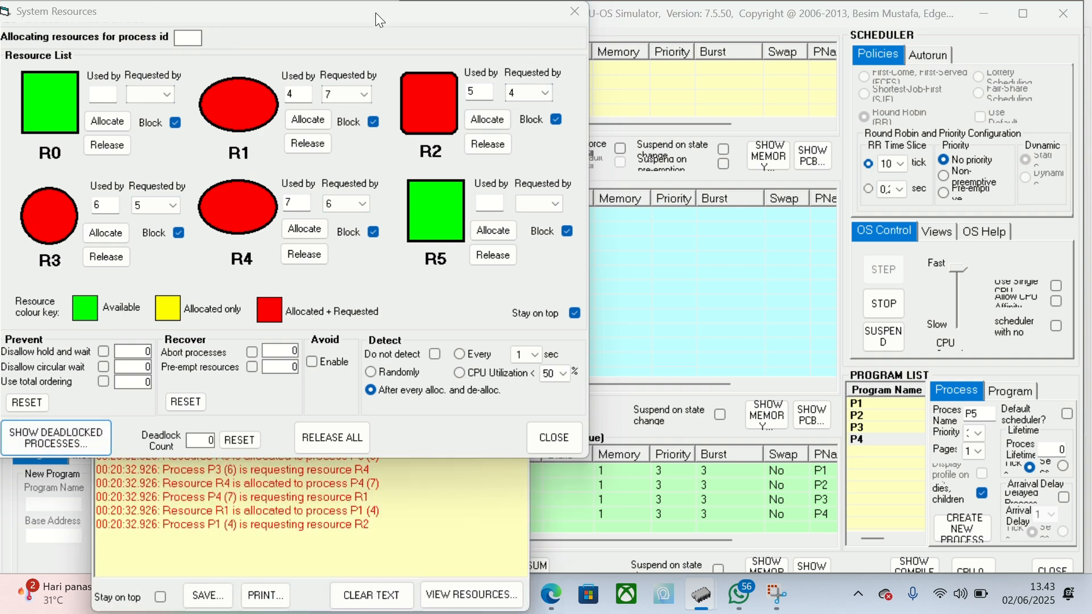
left_click_drag(396, 8, 926, 28)
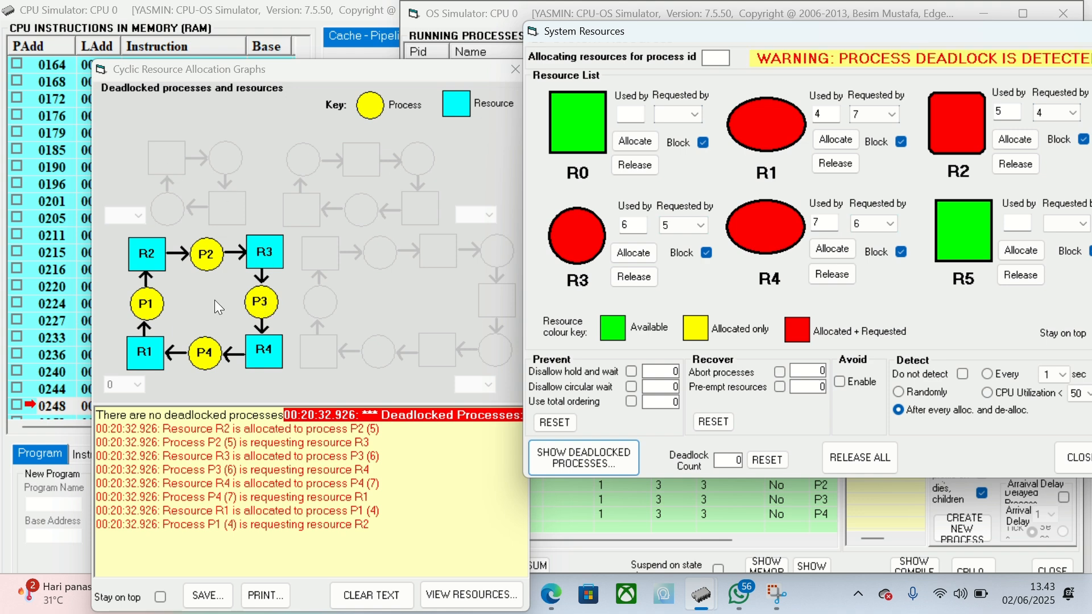
left_click(248, 349)
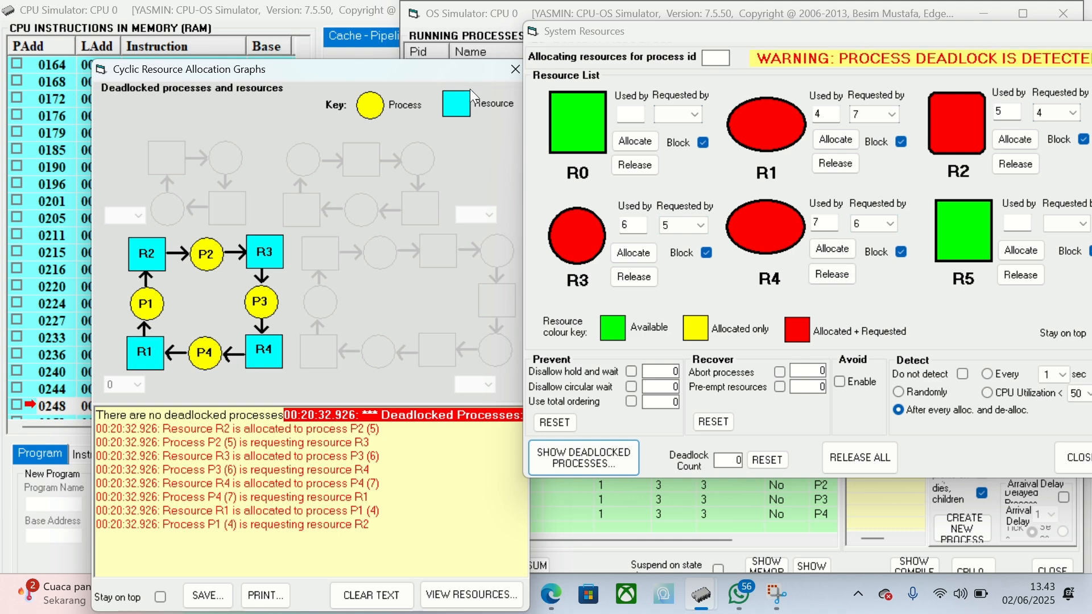
left_click_drag(465, 73, 381, 41)
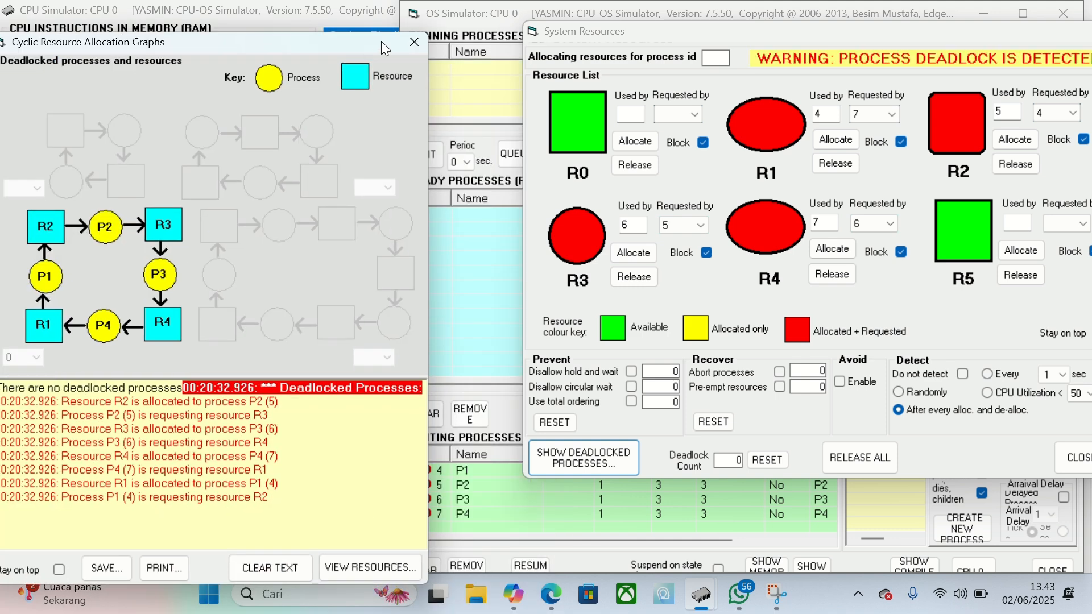
left_click(431, 37)
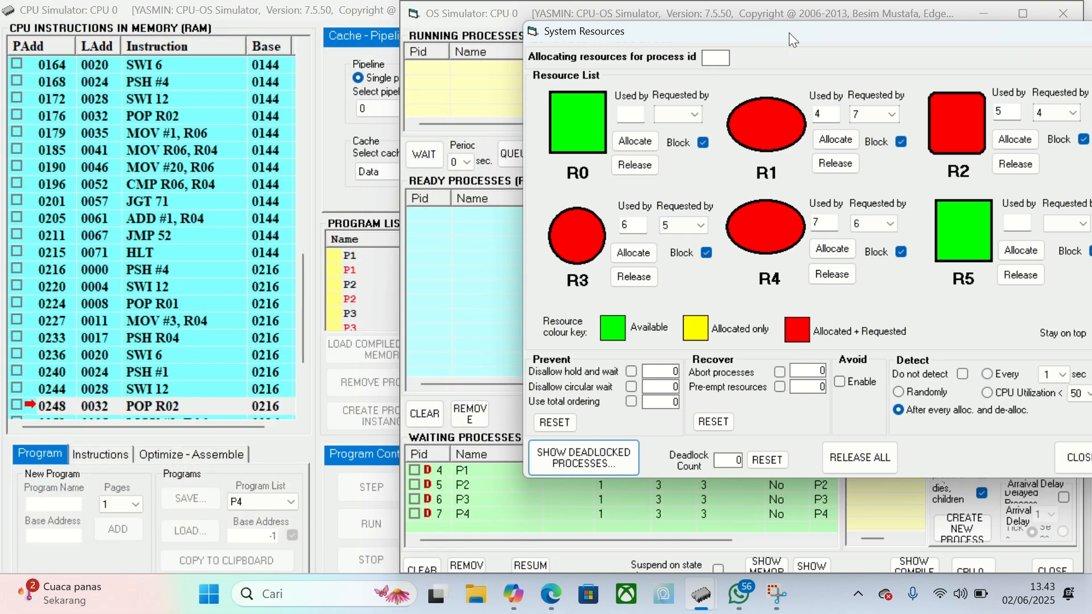
Release resource R1 from its holding process to break the deadlock.
left_click_drag(789, 32, 266, 19)
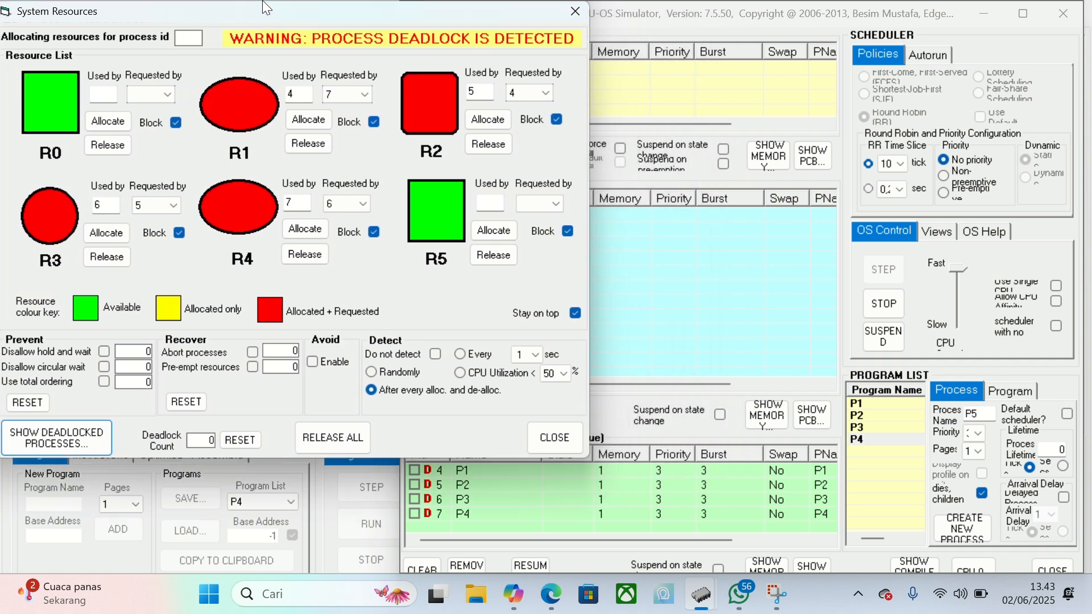
left_click(321, 146)
left_click(312, 145)
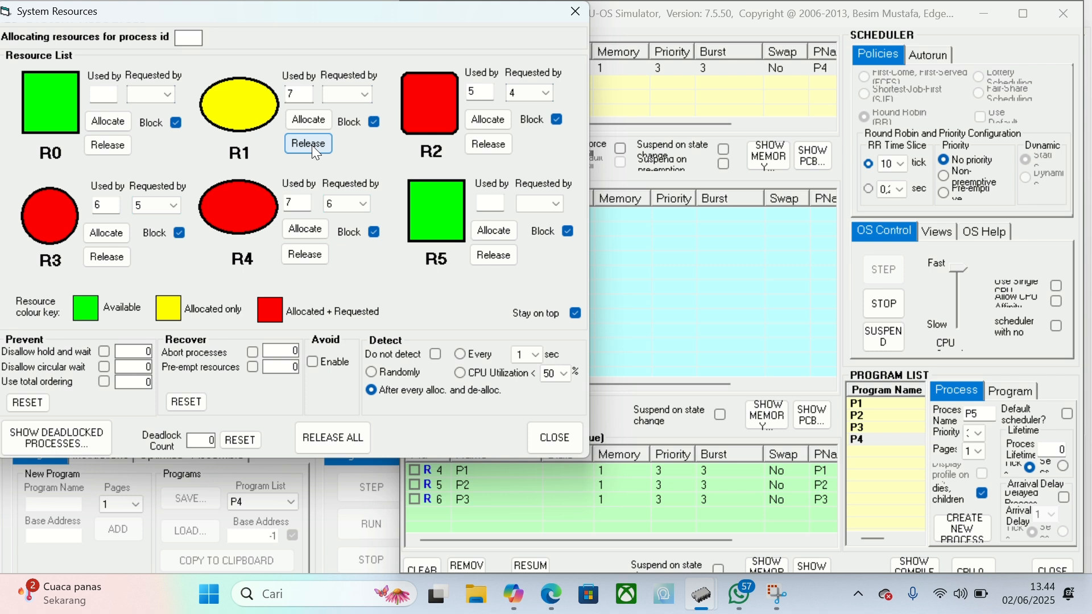
left_click(312, 146)
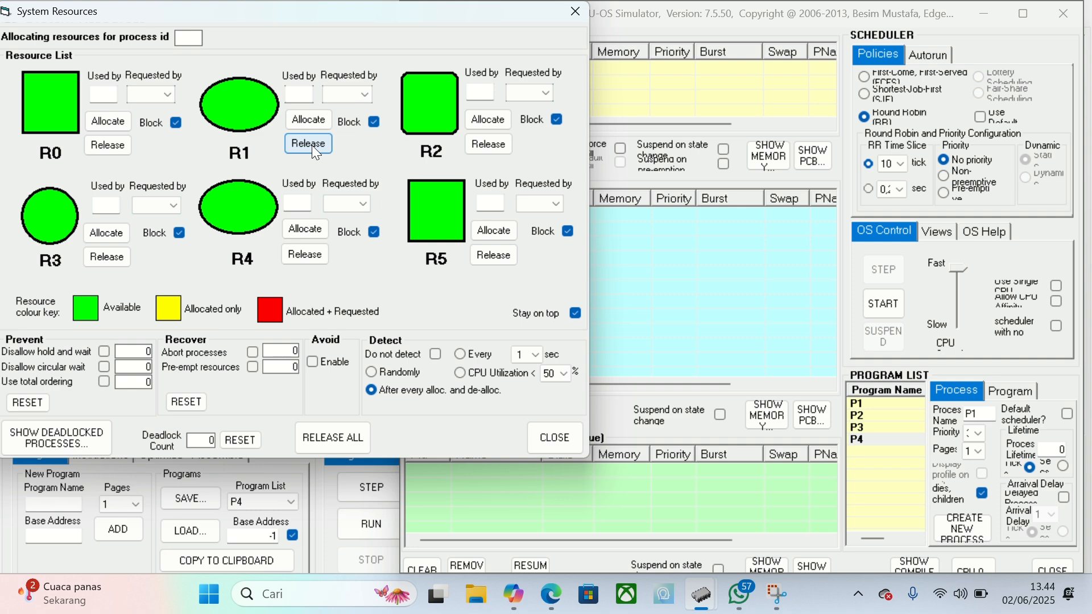
Enable the Disallow hold and wait prevention and create new processes from programs P1, P2 and P3.
left_click_drag(500, 8, 525, 14)
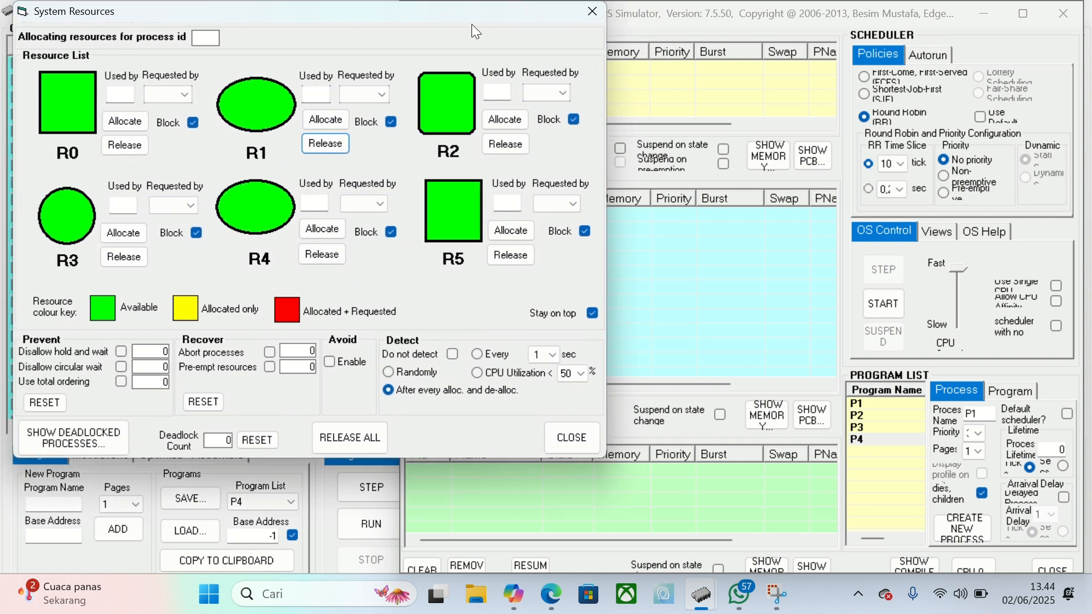
left_click(121, 351)
double_click(878, 404)
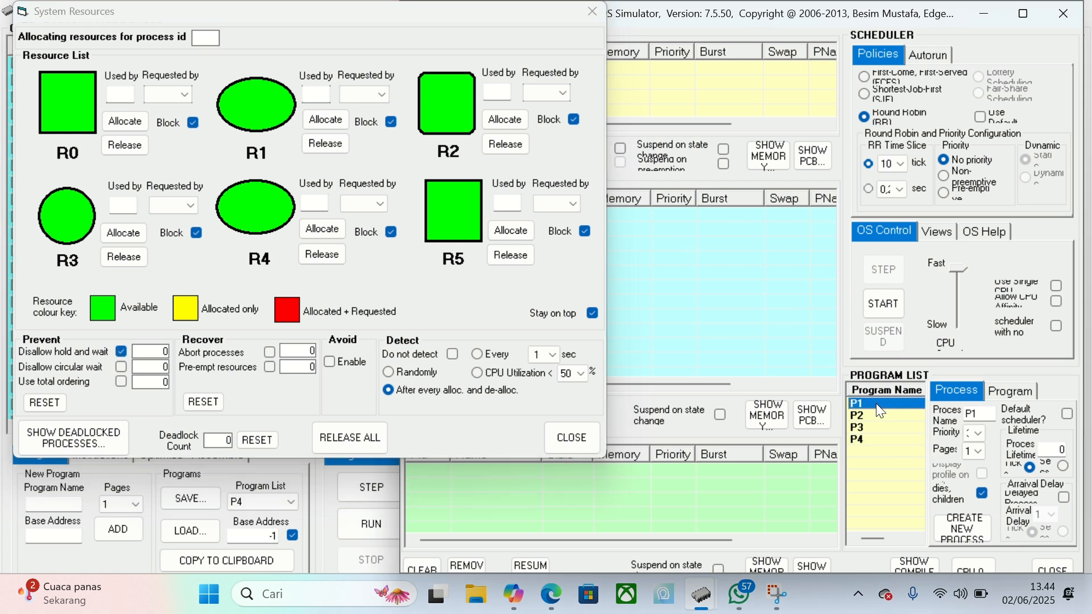
left_click(859, 418)
double_click(859, 419)
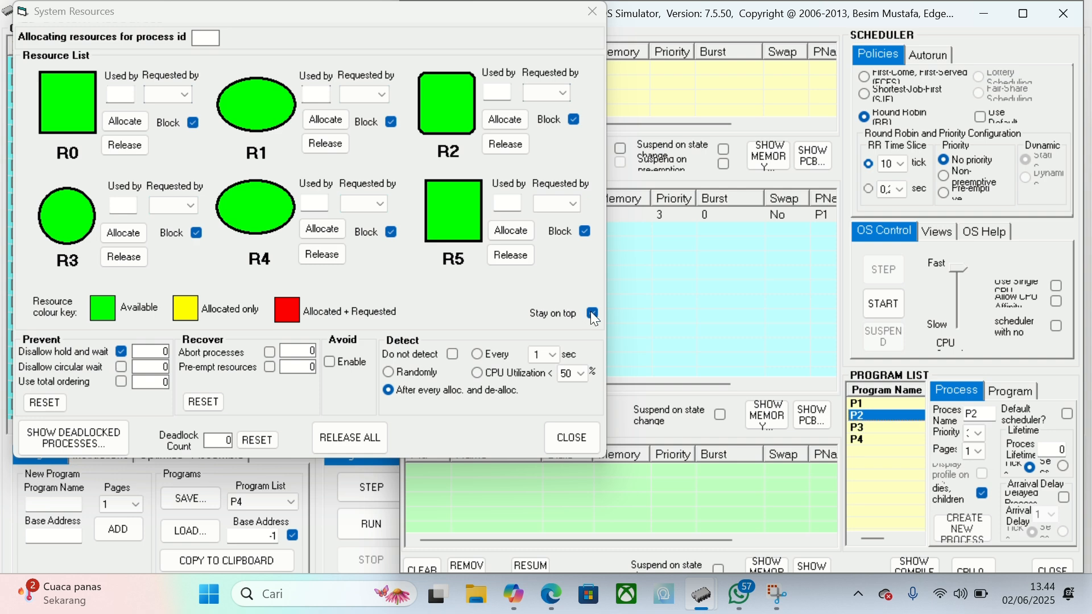
left_click(598, 318)
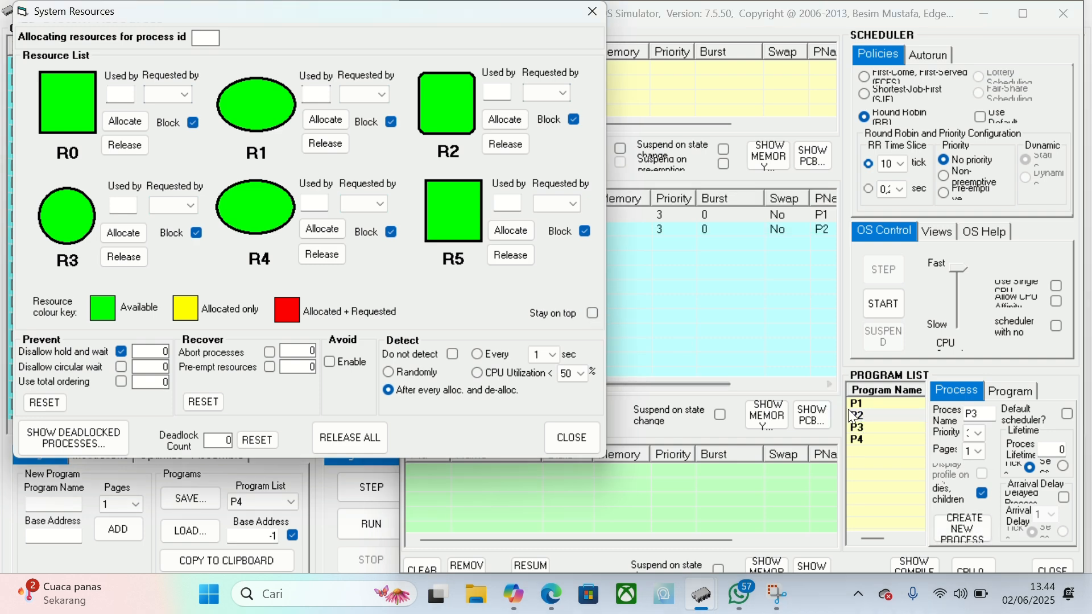
left_click(862, 427)
double_click(862, 427)
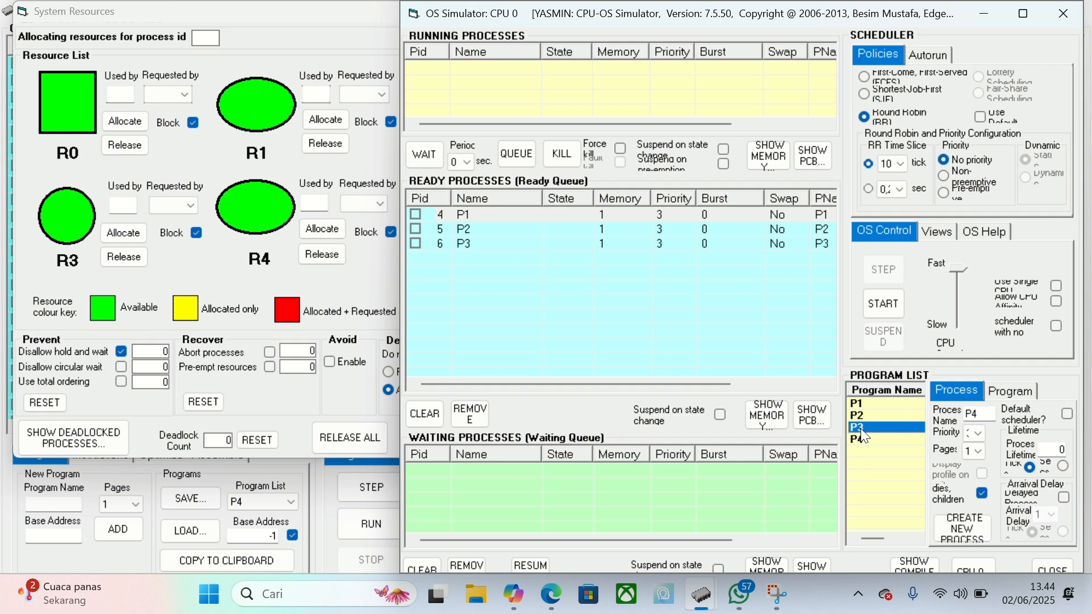
double_click(861, 429)
left_click(538, 257)
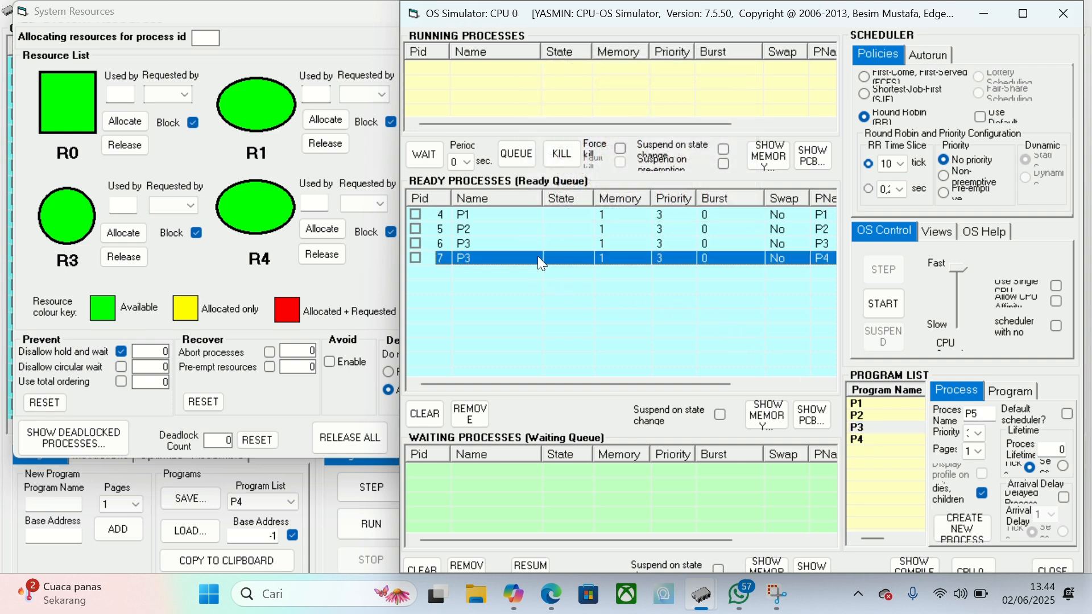
left_click(473, 414)
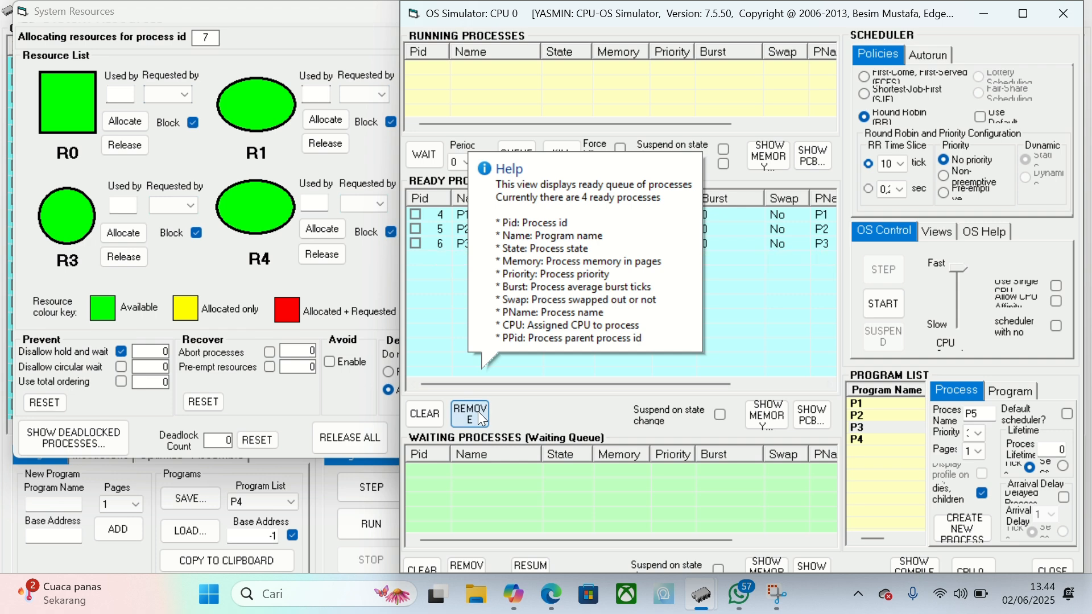
Create a new process from program P4.
left_click(873, 437)
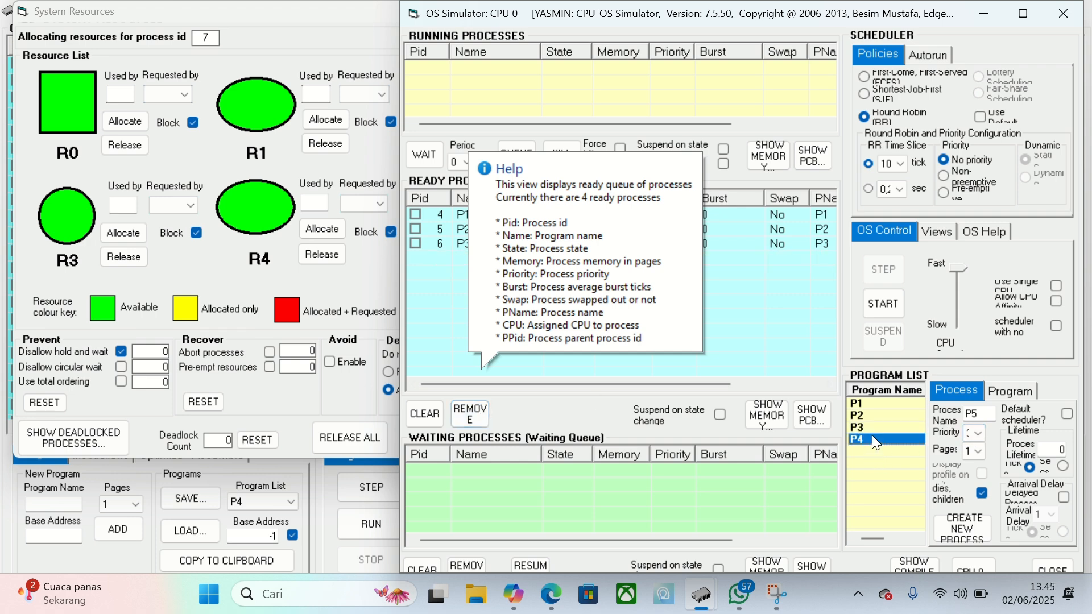
double_click(873, 437)
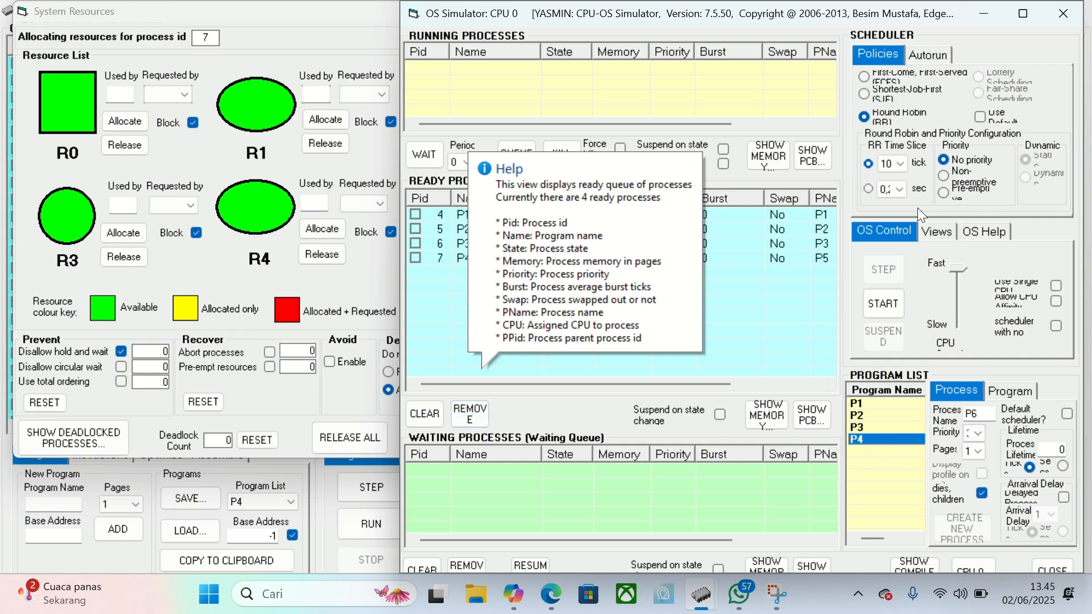
Bring back the resources view, set it to stay on top, and run the four processes under hold-and-wait prevention.
left_click(935, 234)
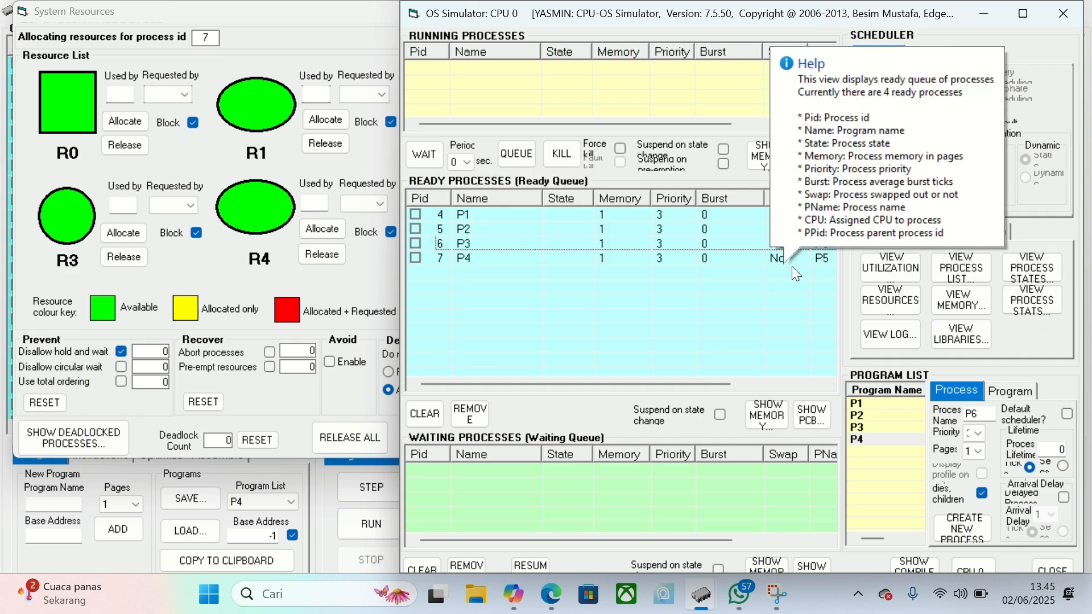
left_click(885, 295)
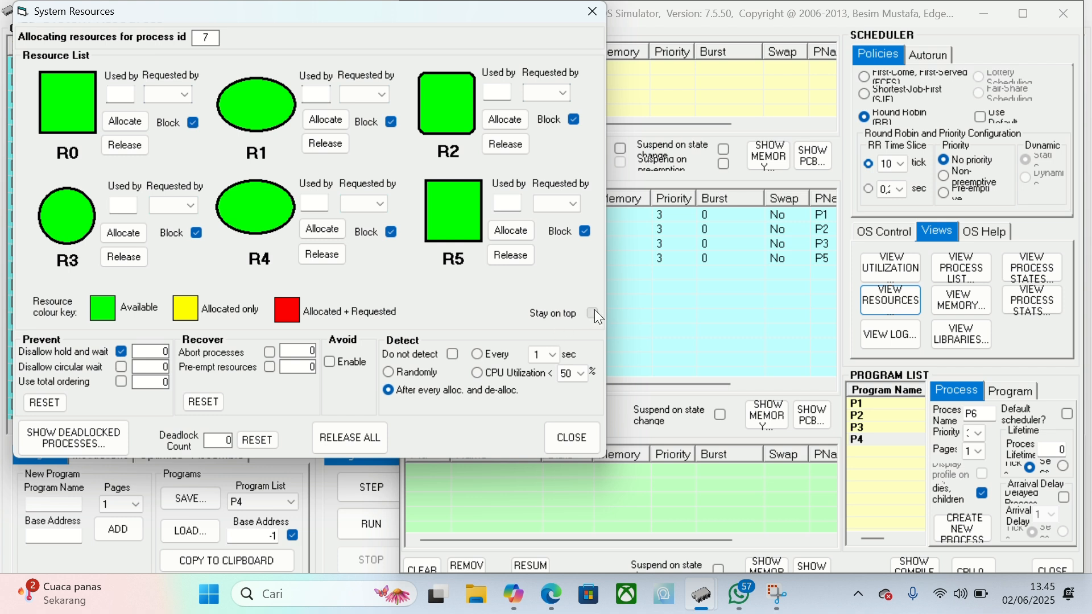
left_click(895, 231)
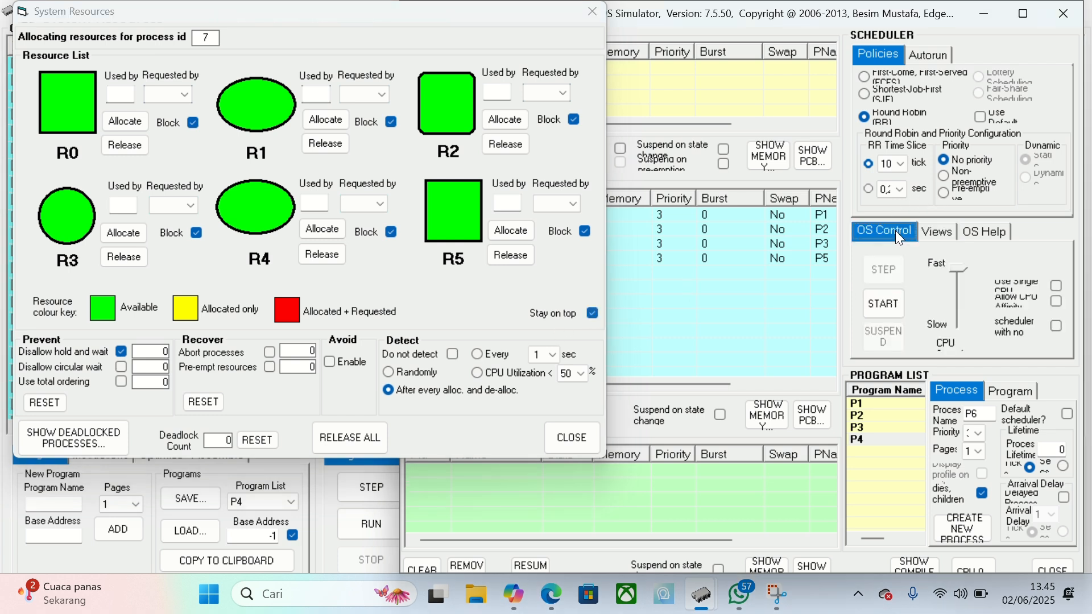
left_click(881, 310)
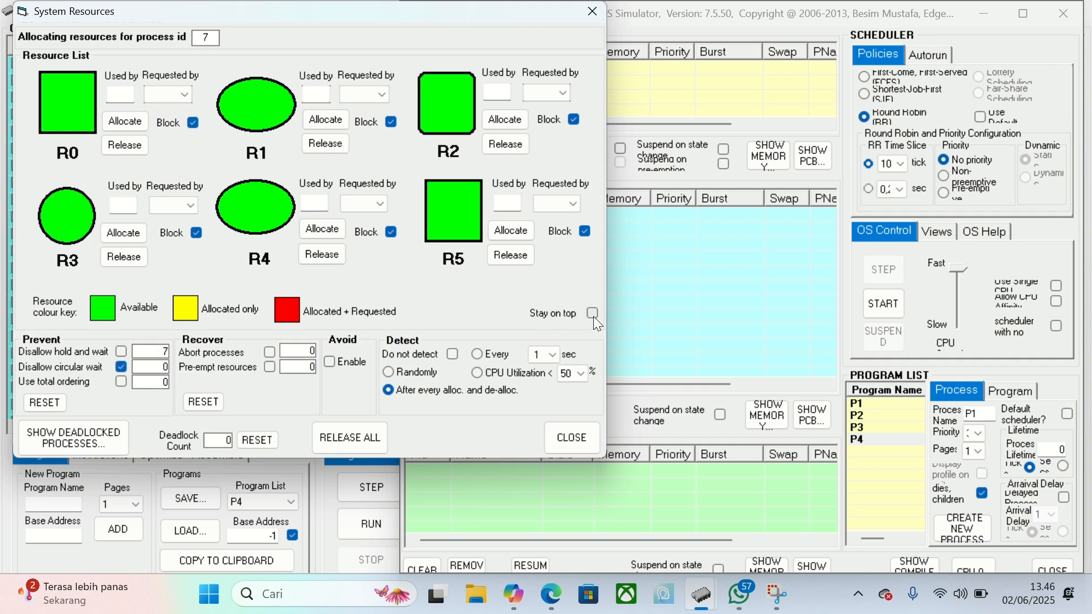
Create new processes from programs P1, P2, P3 and P4 for the Disallow circular wait run.
left_click(878, 404)
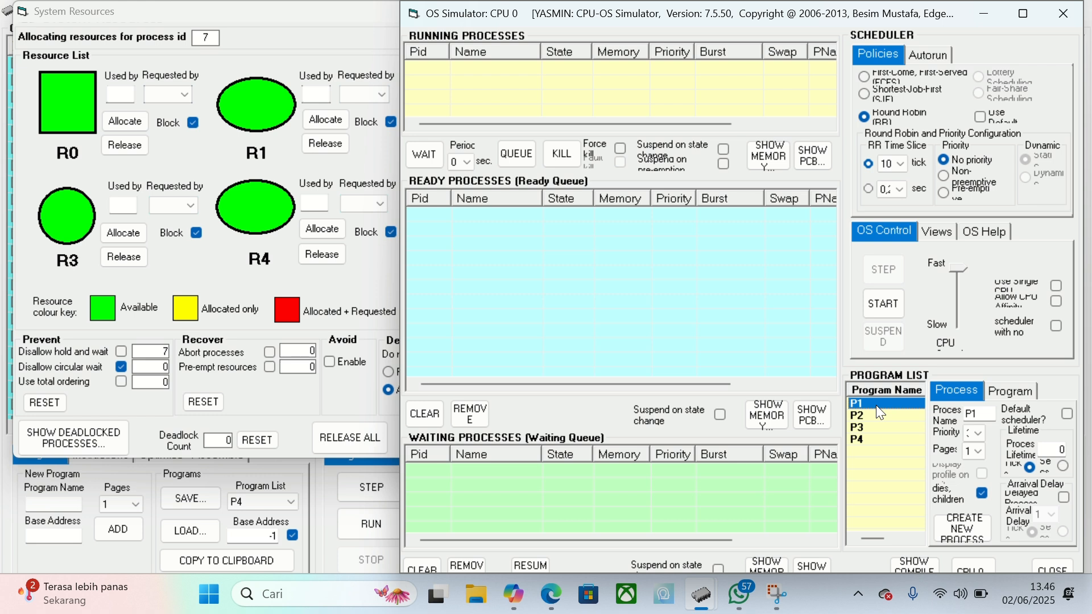
left_click(963, 529)
left_click(864, 417)
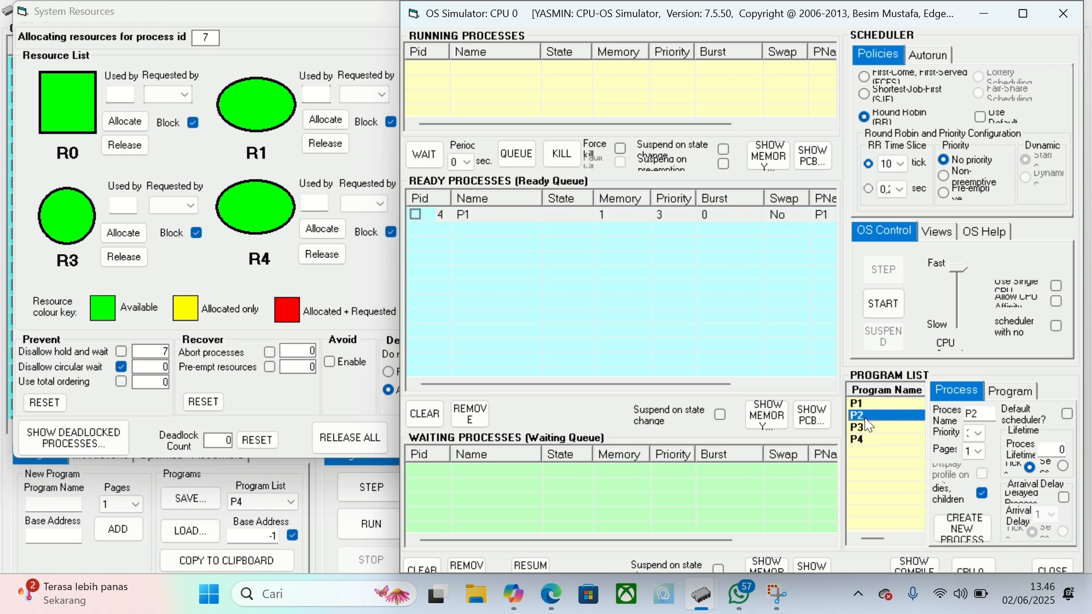
left_click(863, 431)
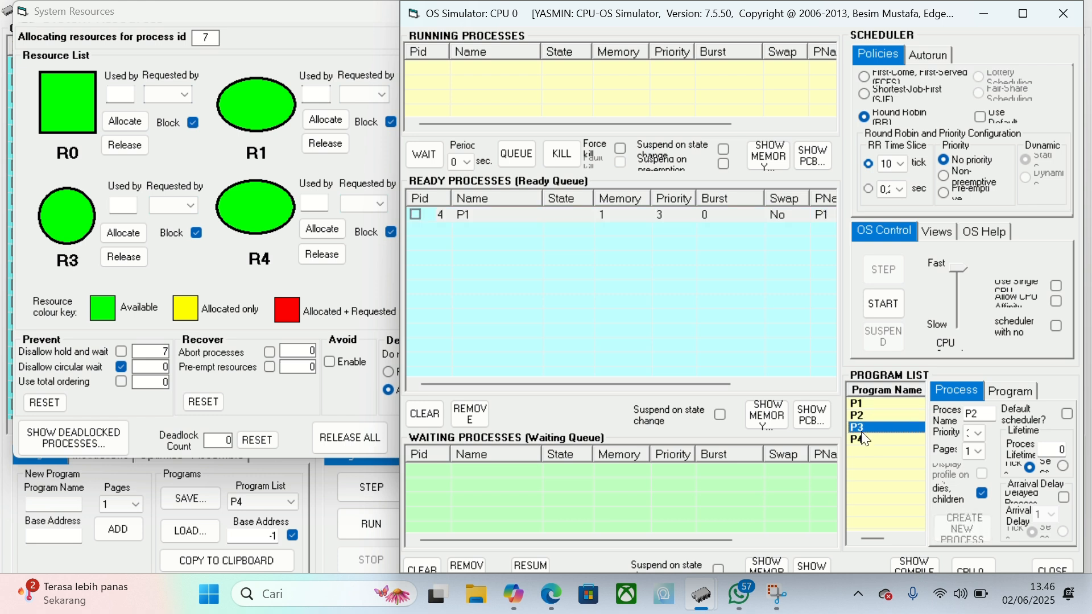
left_click(863, 440)
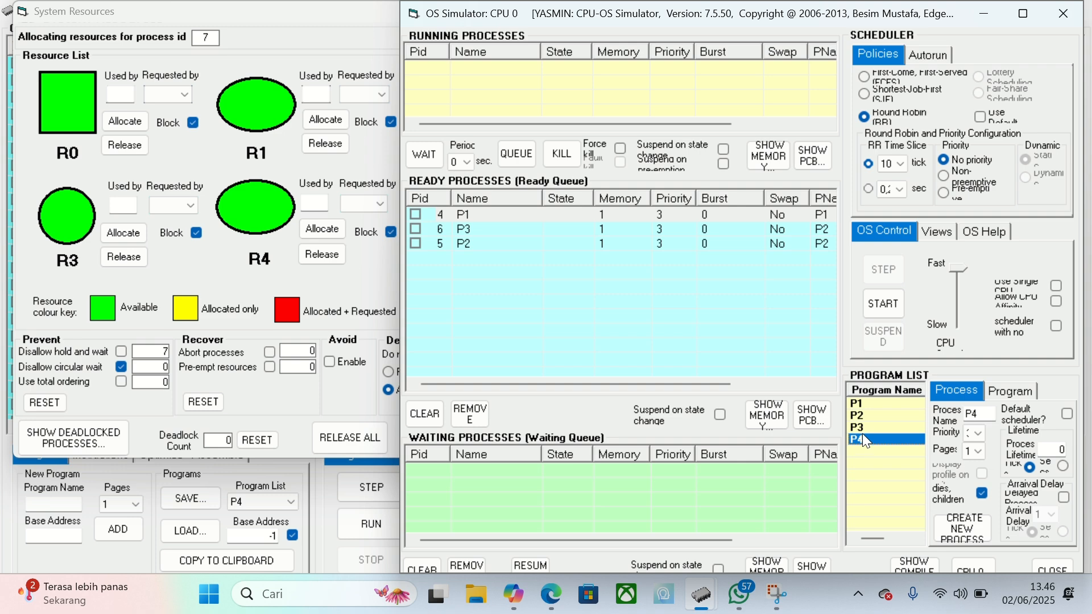
double_click(863, 435)
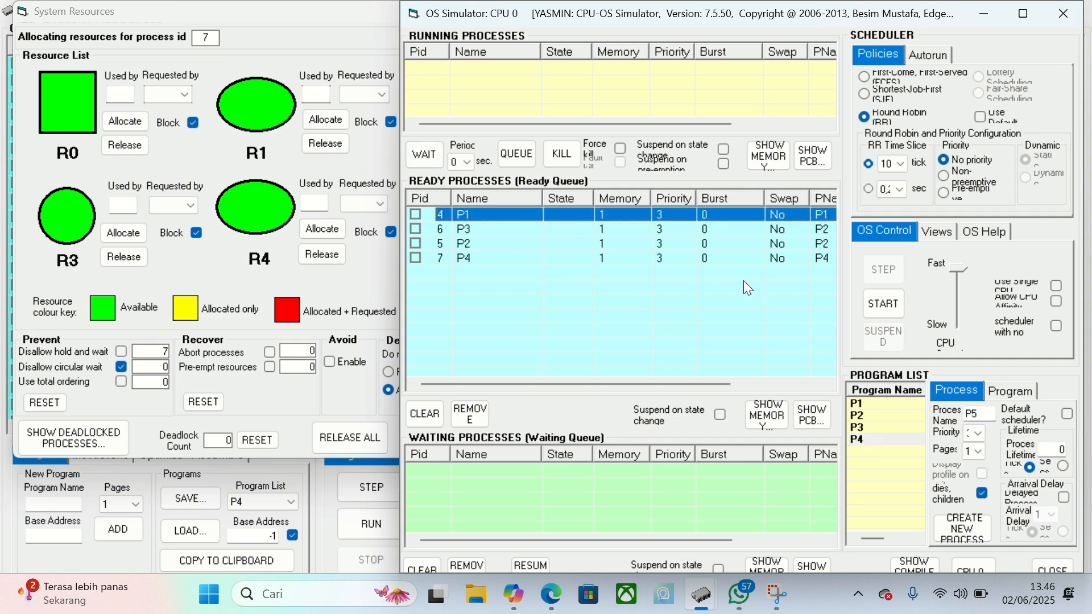
Run the four processes under circular-wait prevention, then release resource R1 from each process that holds it.
left_click(886, 306)
left_click(300, 61)
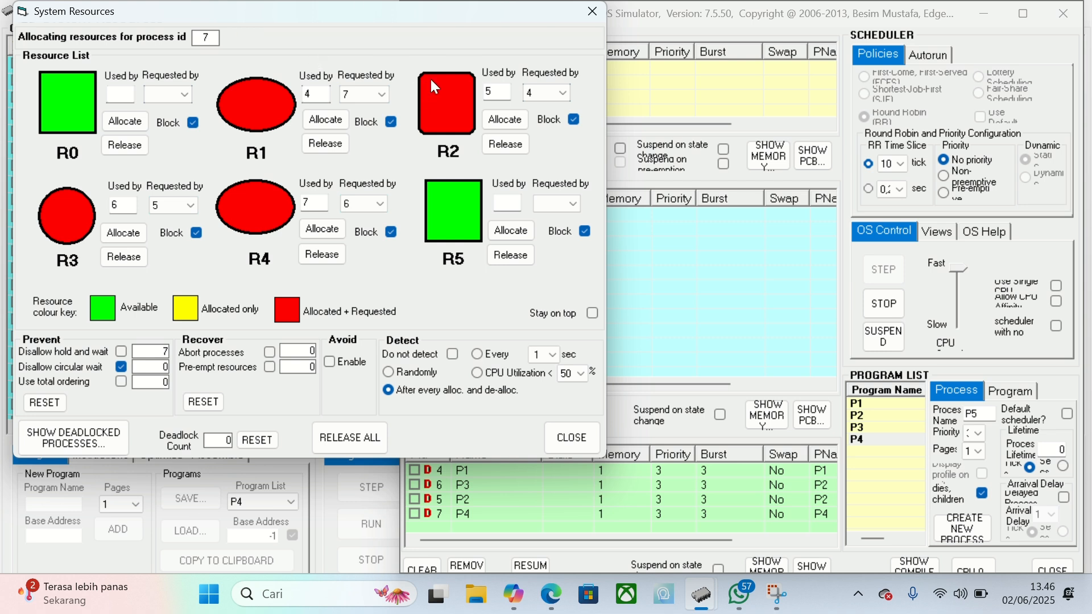
left_click(323, 143)
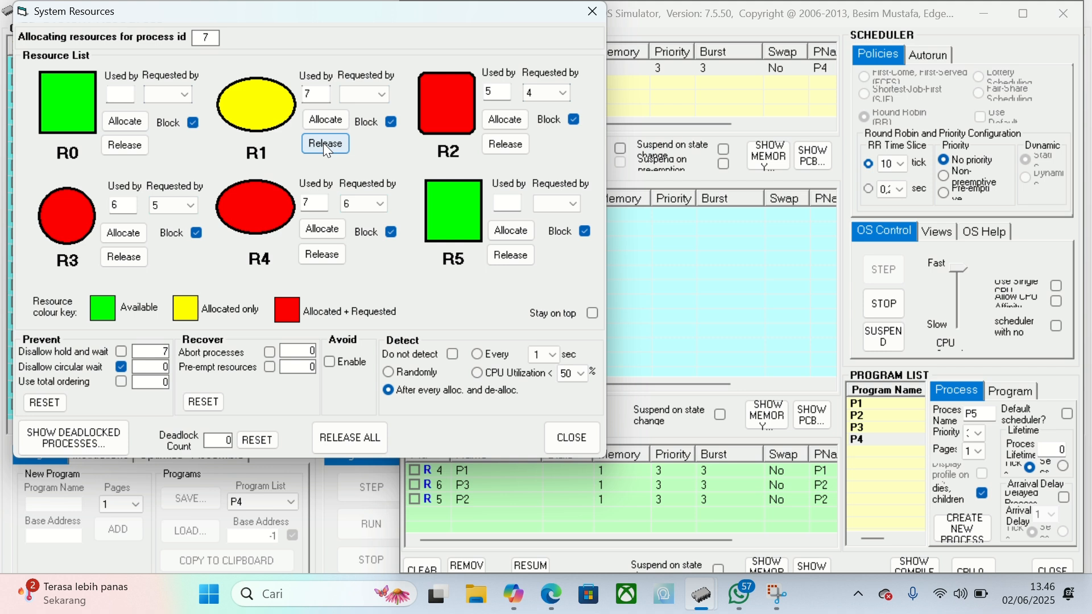
left_click(324, 144)
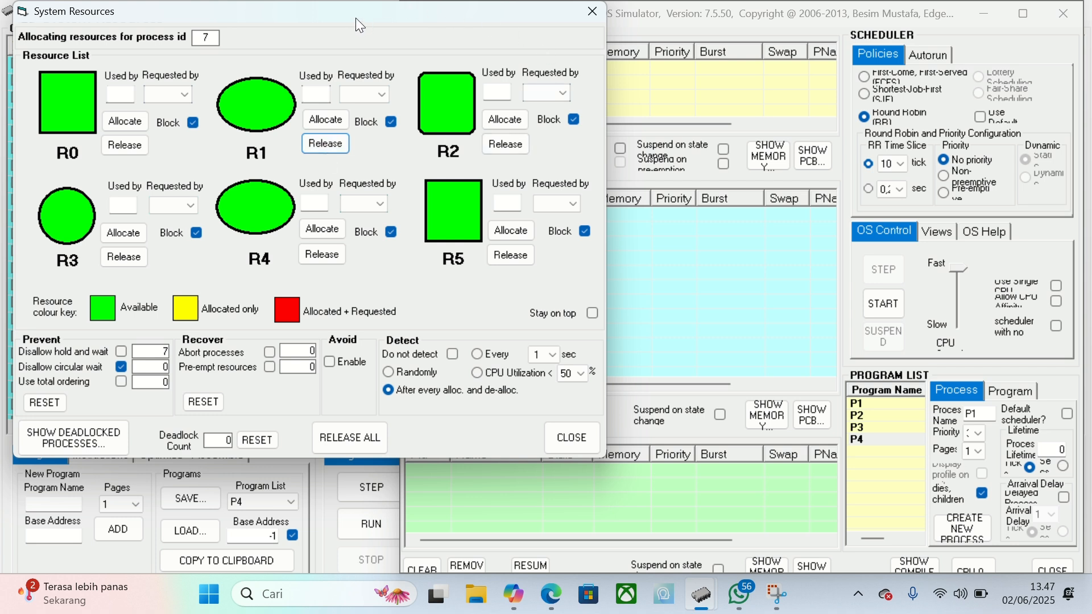
Enable the Use total ordering prevention and create new processes from programs P1, P2, P3 and P4.
left_click_drag(356, 18, 367, 18)
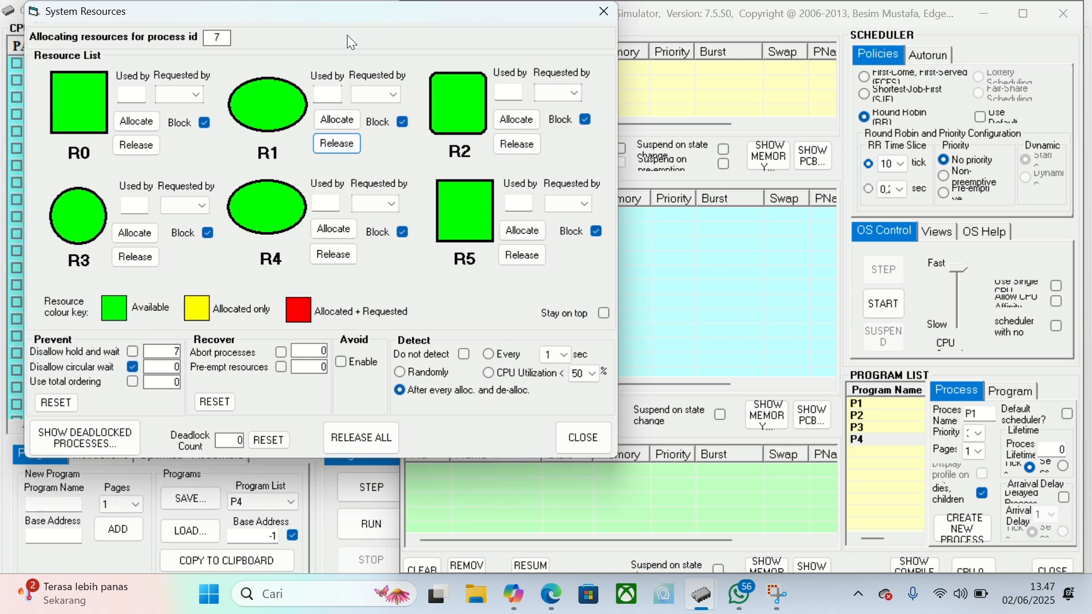
left_click(133, 383)
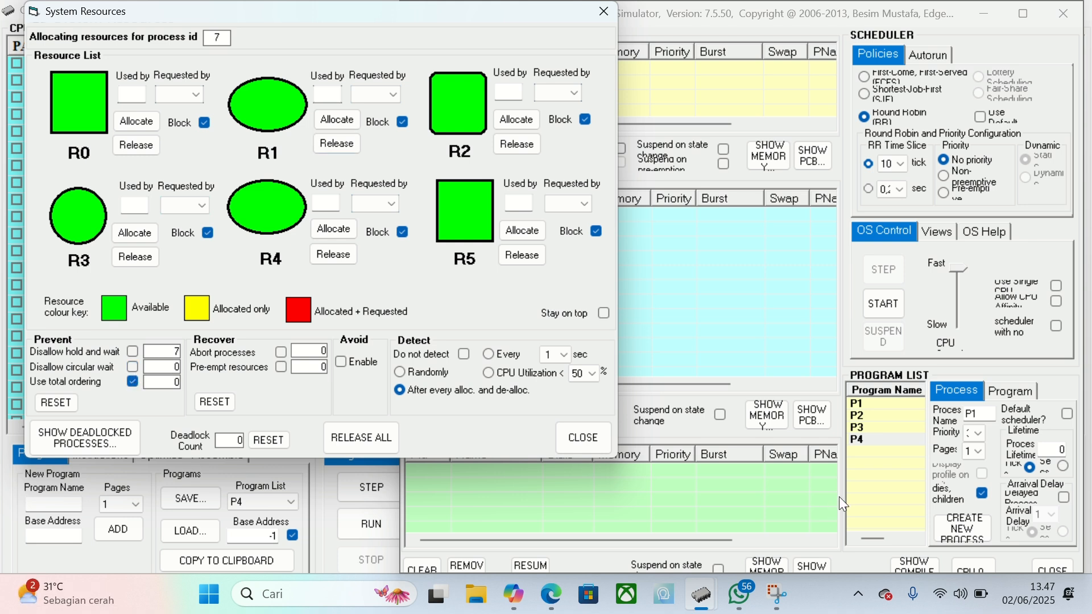
left_click(897, 405)
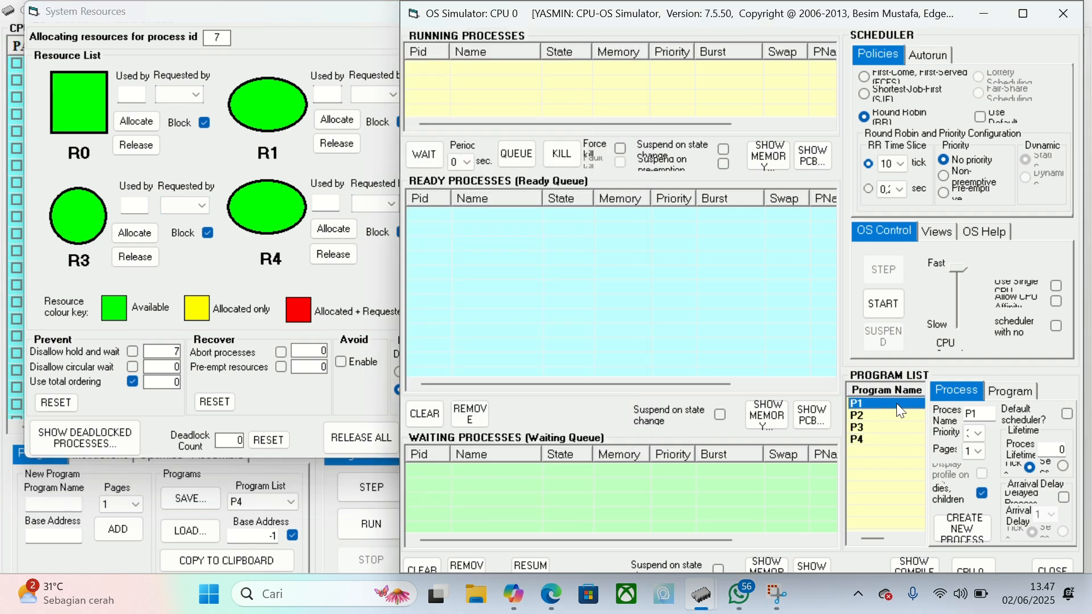
left_click(886, 417)
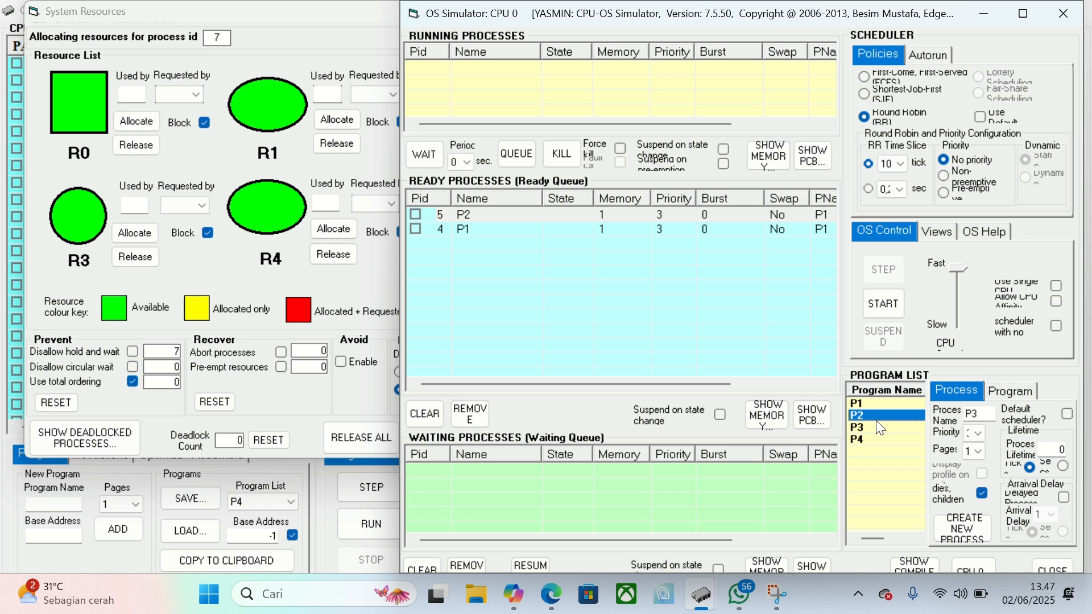
left_click(874, 426)
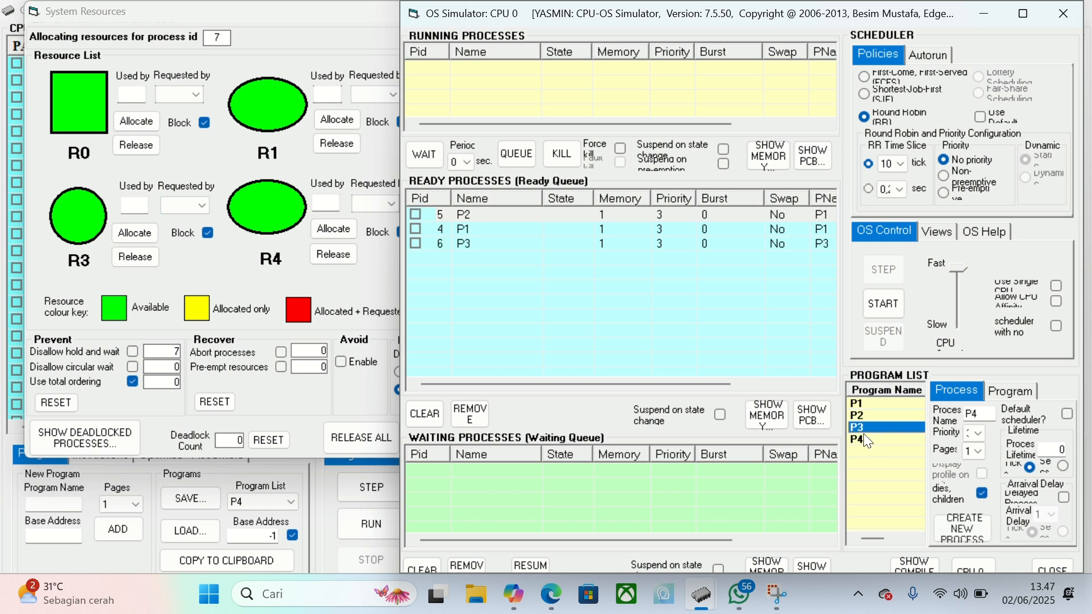
left_click(864, 436)
Run the four processes under total-ordering prevention and bring the resources view back to the front.
left_click(640, 219)
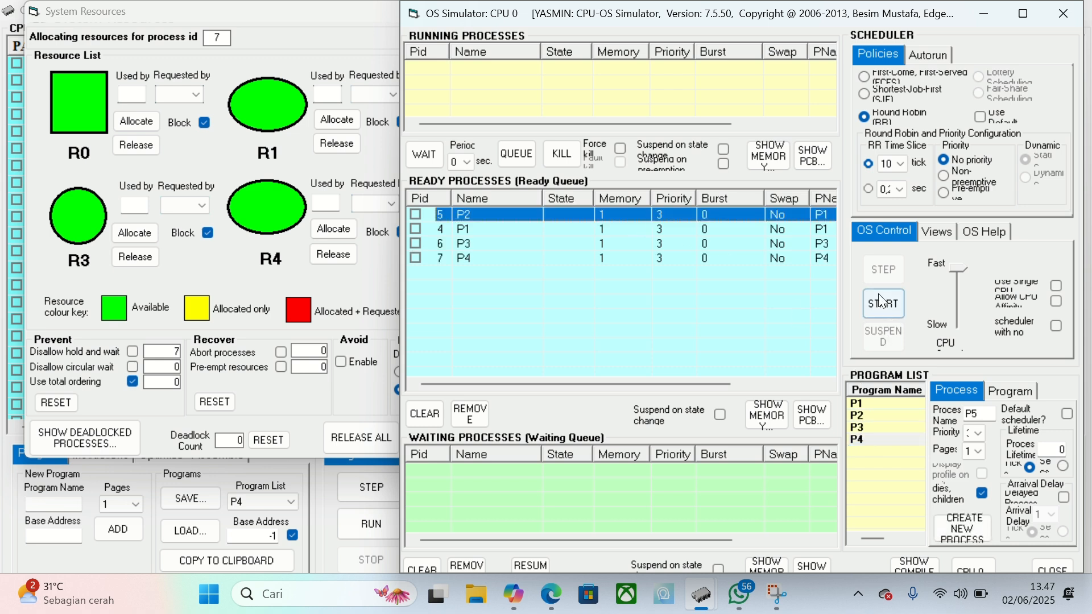
left_click(872, 291)
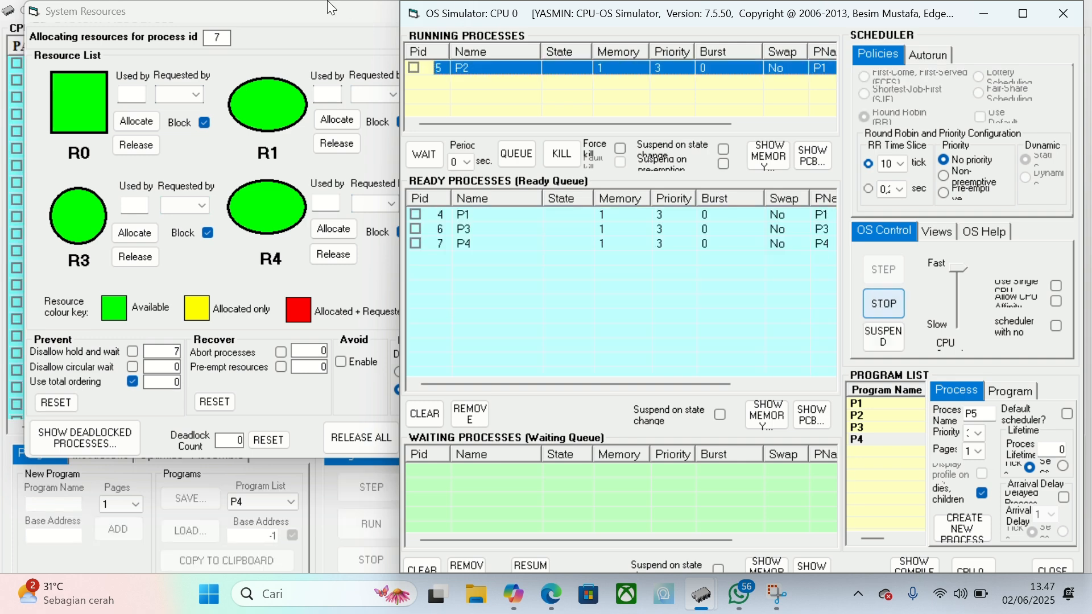
left_click(305, 65)
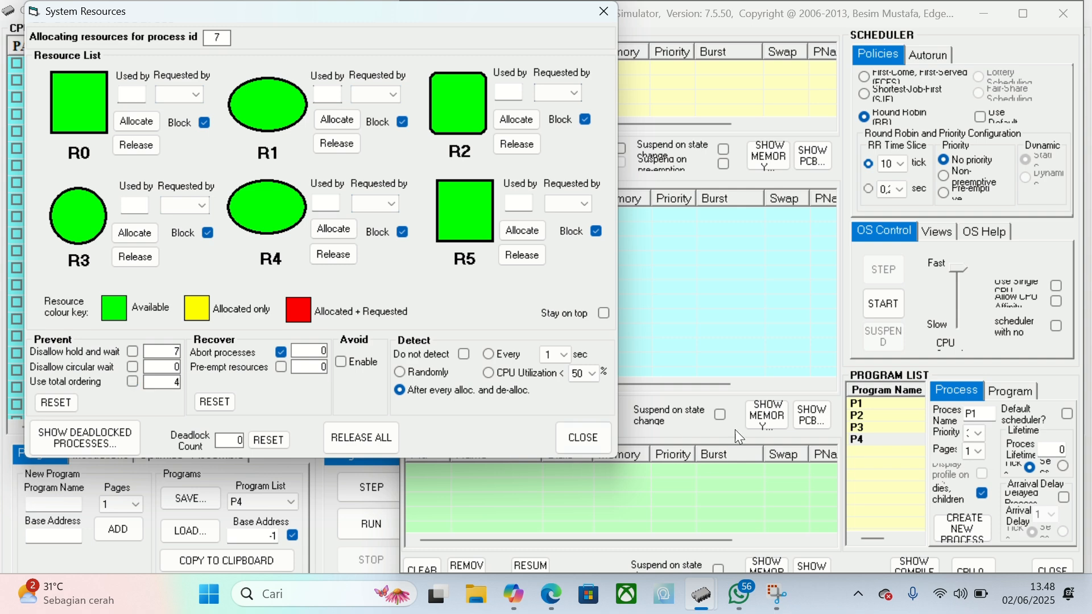
Create new processes from programs P1, P2, P3 and P4 and run them with the Abort processes recovery enabled.
left_click(866, 405)
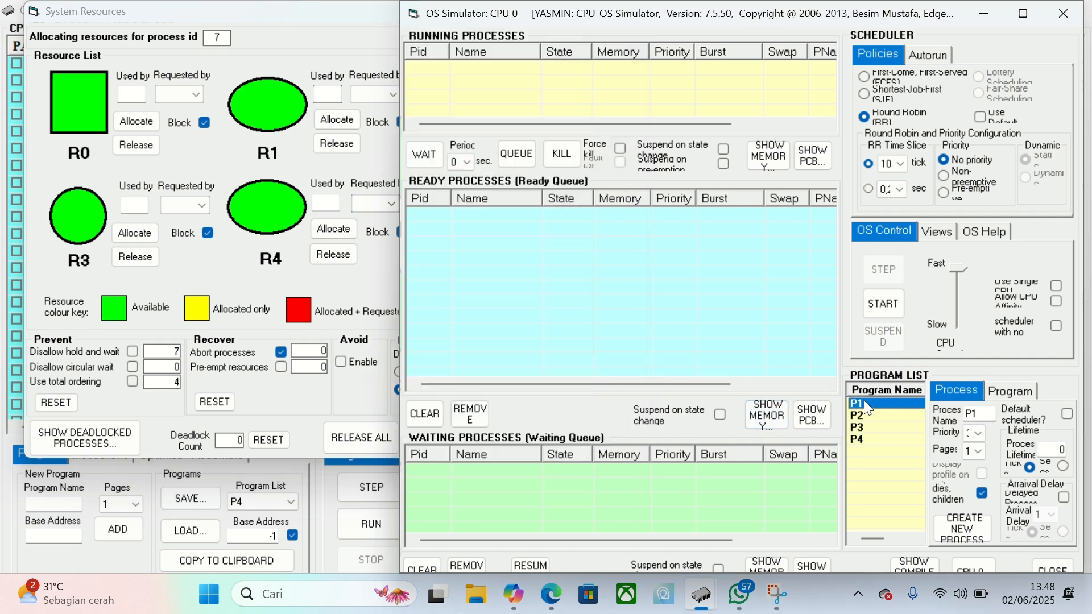
double_click(865, 401)
left_click(873, 415)
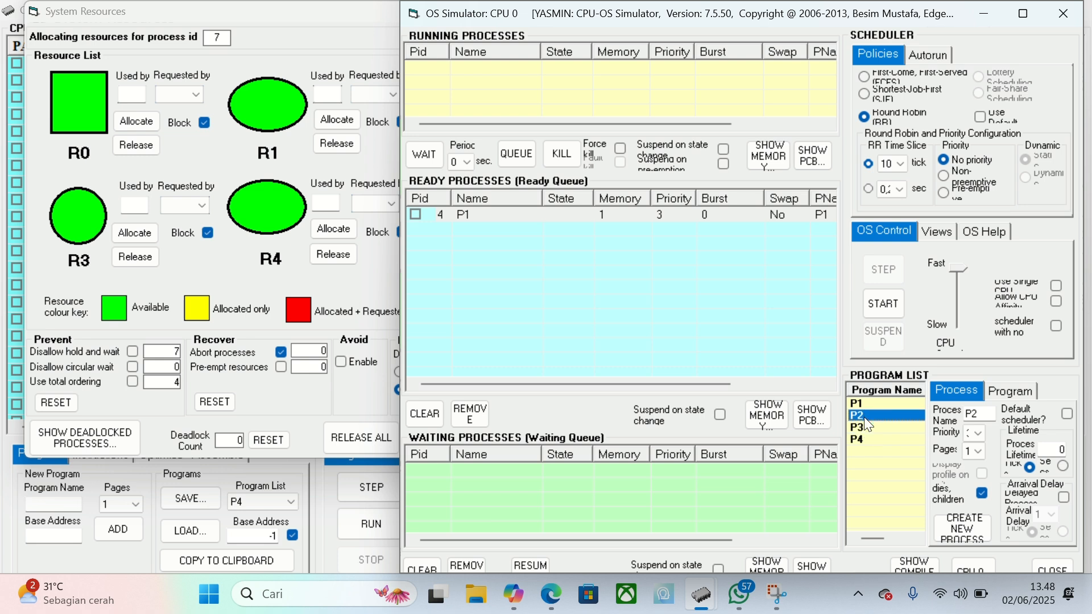
double_click(865, 419)
left_click(869, 433)
double_click(870, 433)
left_click(870, 428)
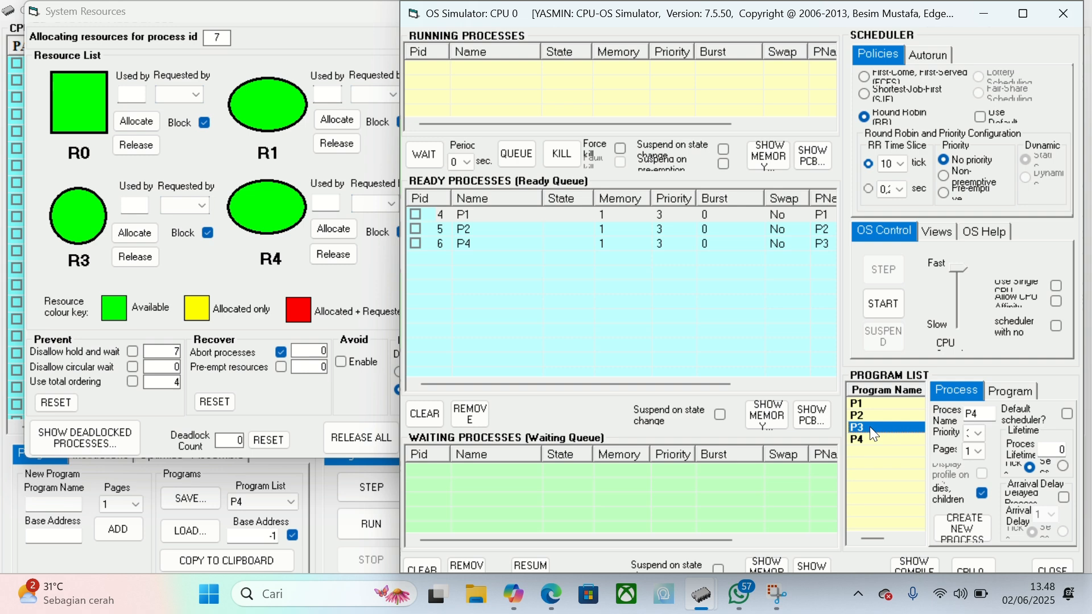
double_click(864, 423)
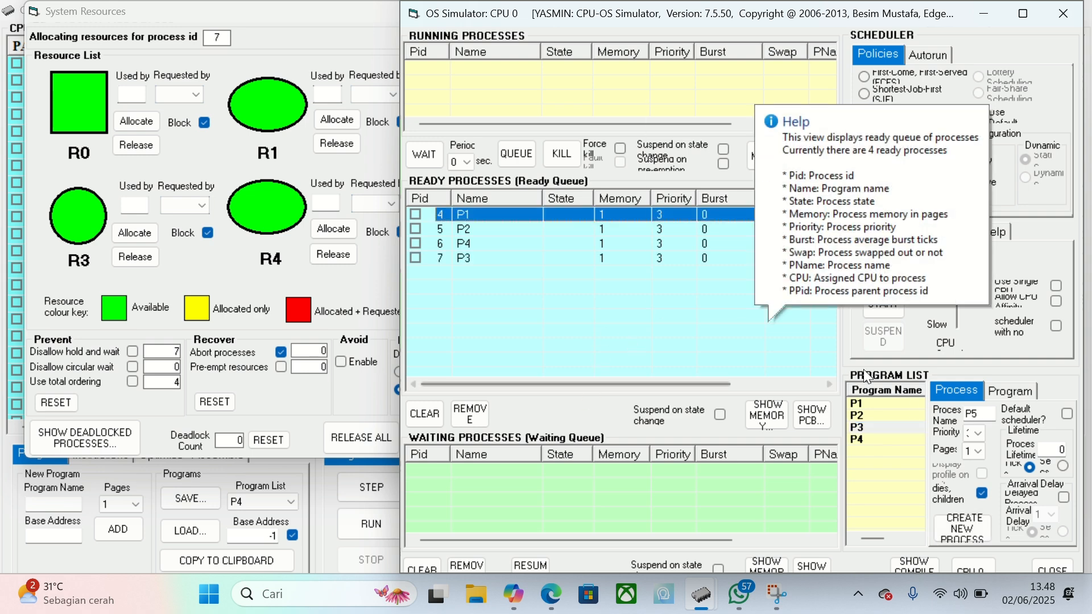
left_click(886, 302)
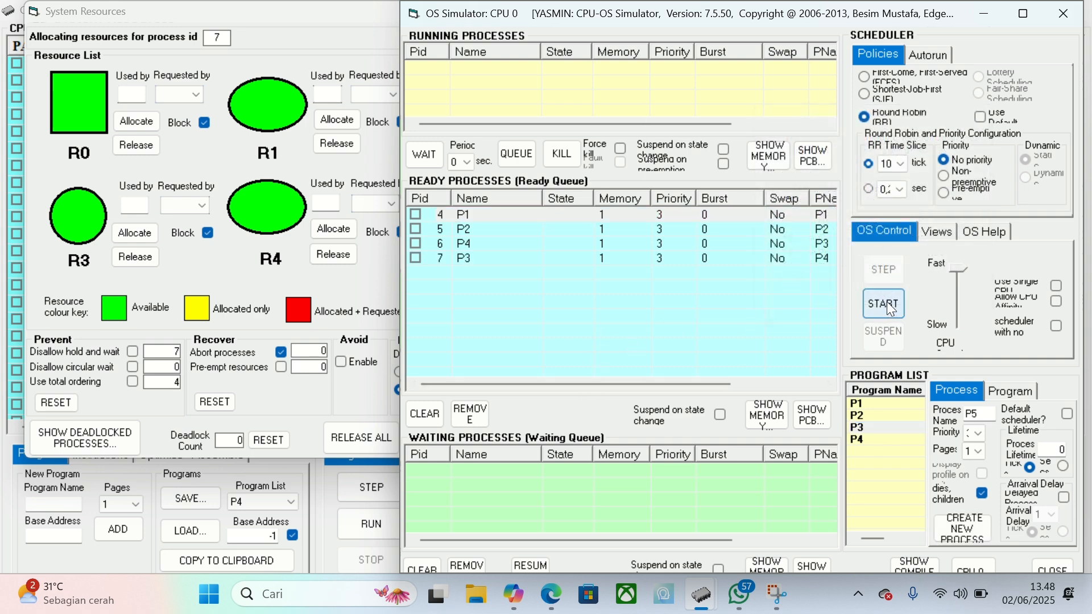
left_click(333, 13)
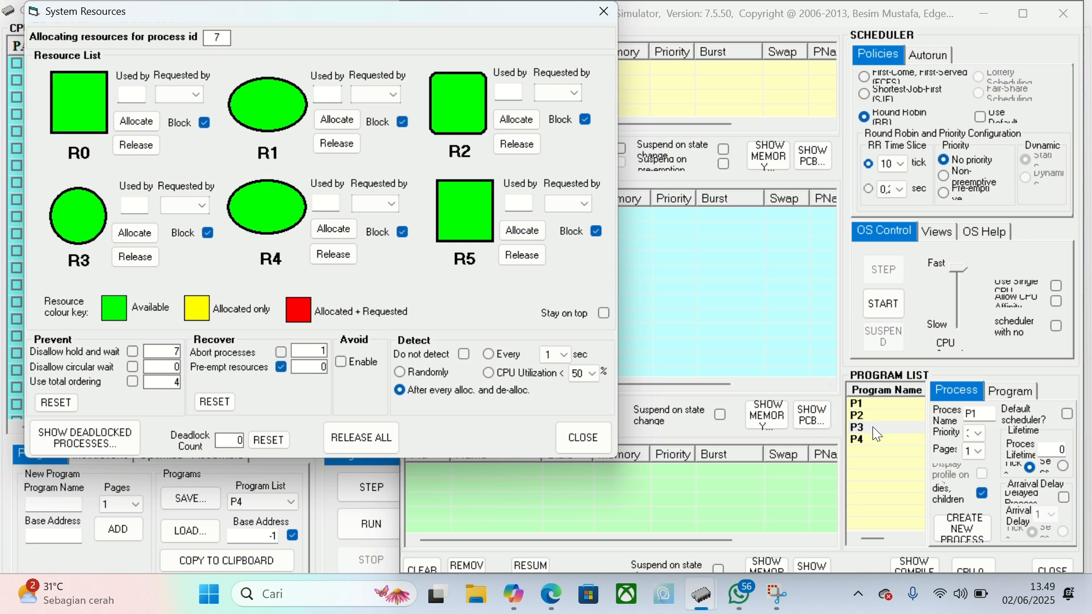
Create new processes from programs P1, P2, P3 and P4 for the Pre-empt resources recovery run.
left_click(881, 404)
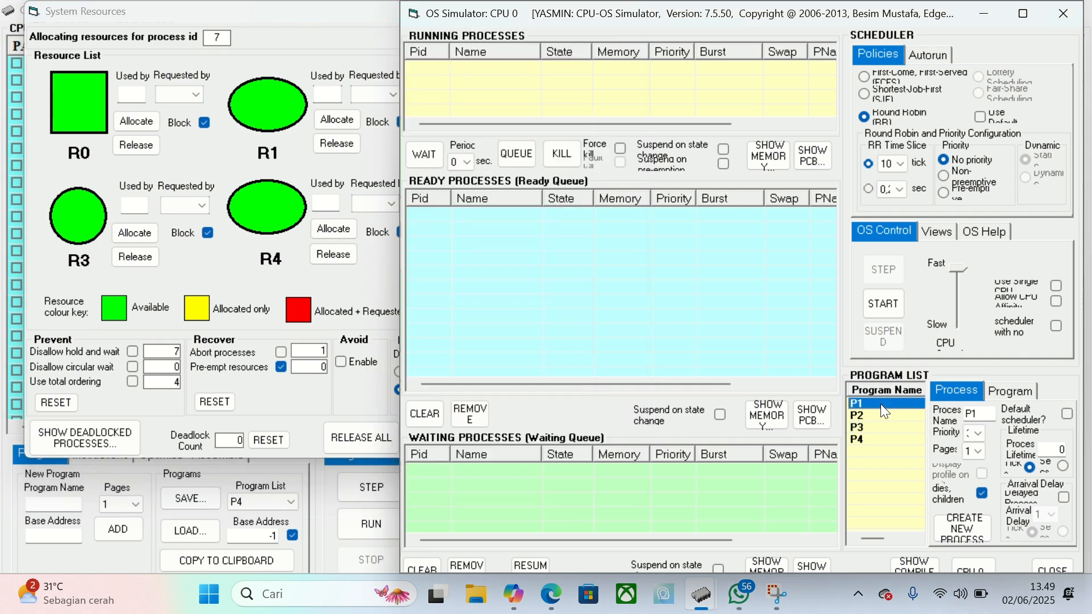
left_click(962, 529)
left_click(861, 412)
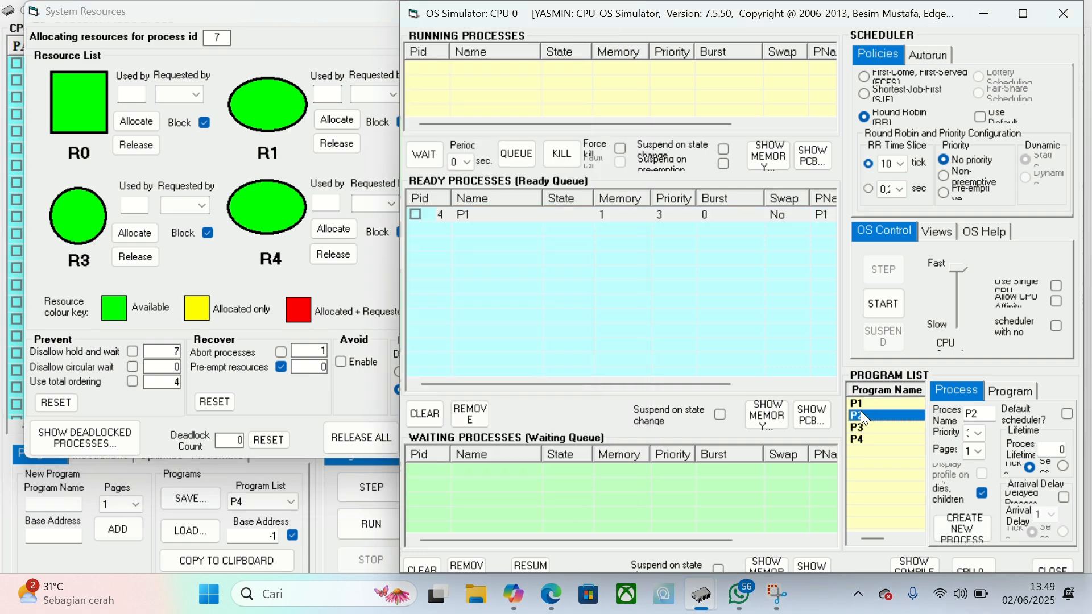
double_click(862, 414)
left_click(856, 428)
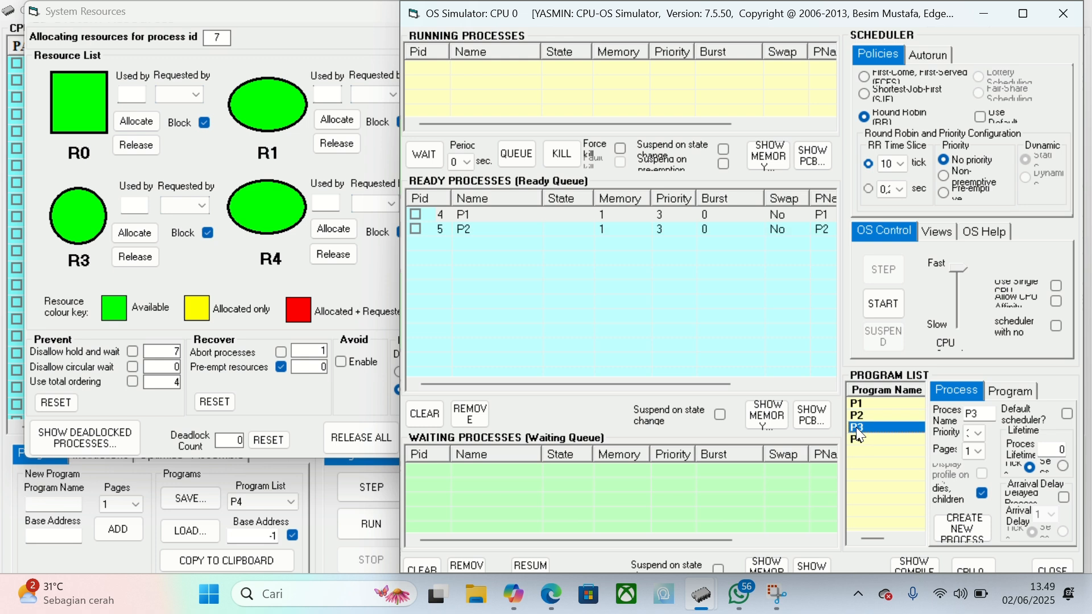
double_click(855, 428)
left_click(862, 439)
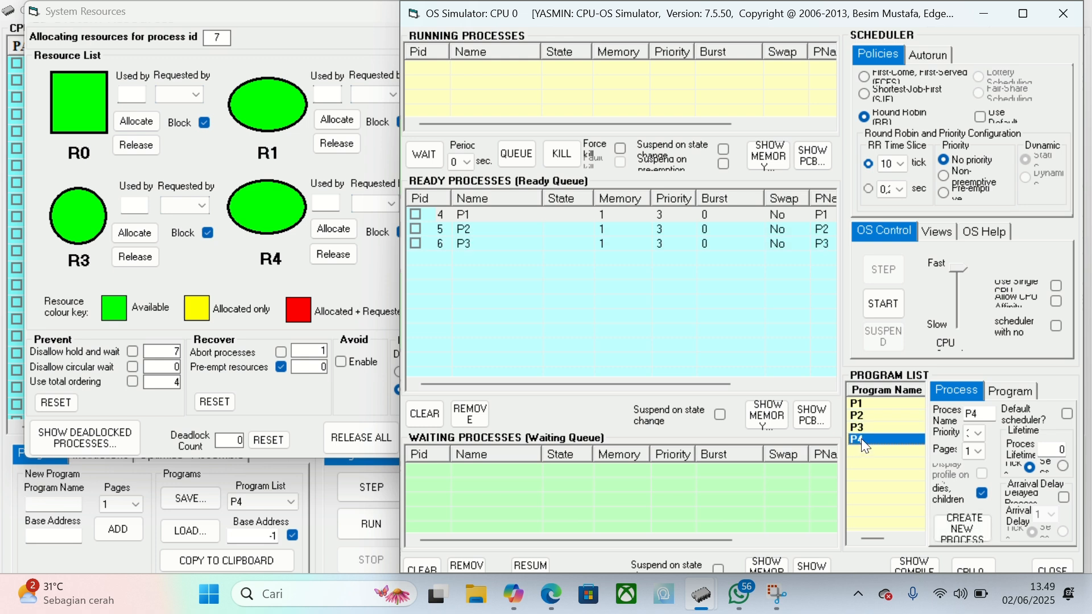
double_click(861, 438)
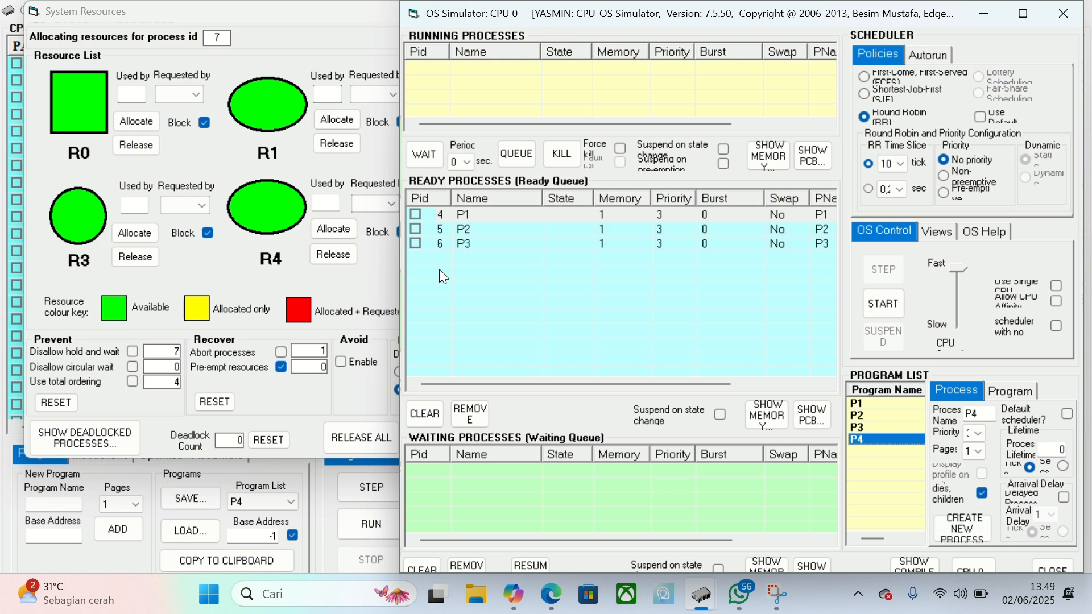
Run the four processes with Pre-empt resources recovery and release resource R4 from its holding process.
left_click(879, 297)
left_click(331, 13)
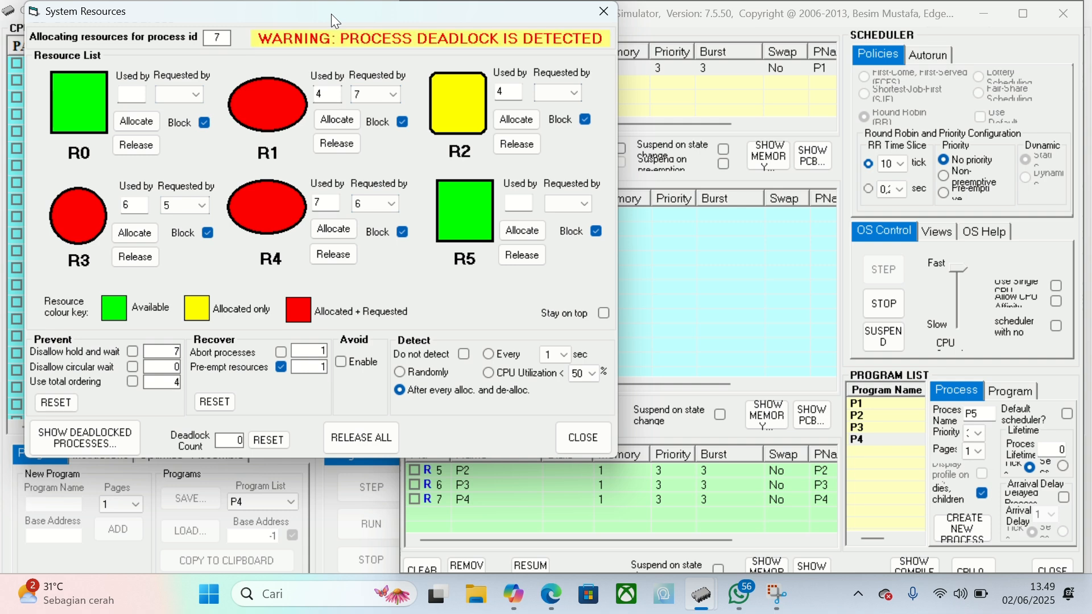
left_click(328, 254)
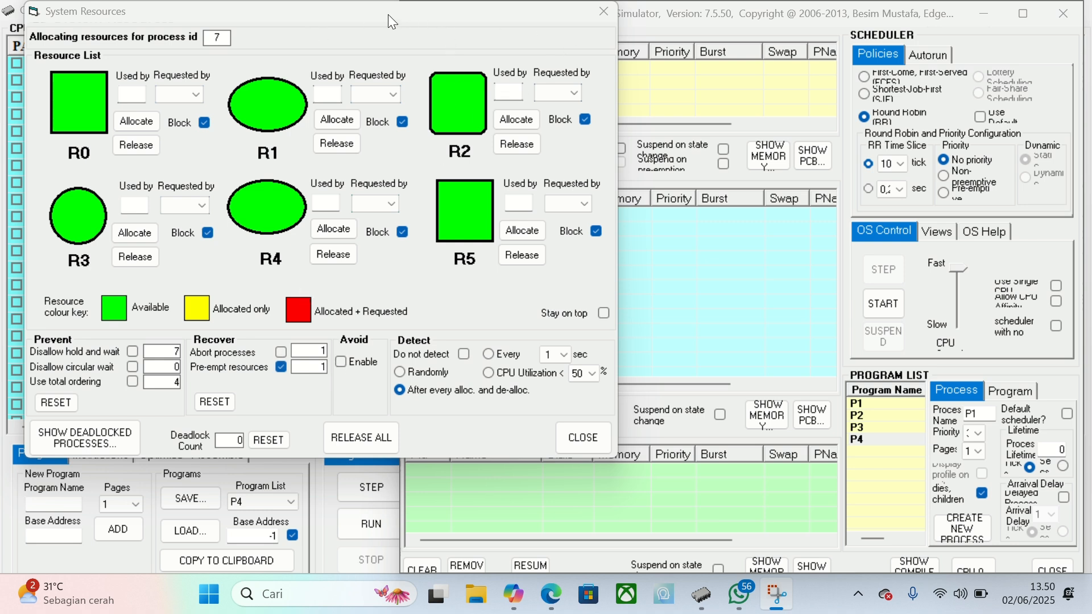
Turn on Do not detect with Pre-empt resources recovery off, and create new processes from programs P1, P2, P3 and P4.
left_click_drag(398, 12, 354, 16)
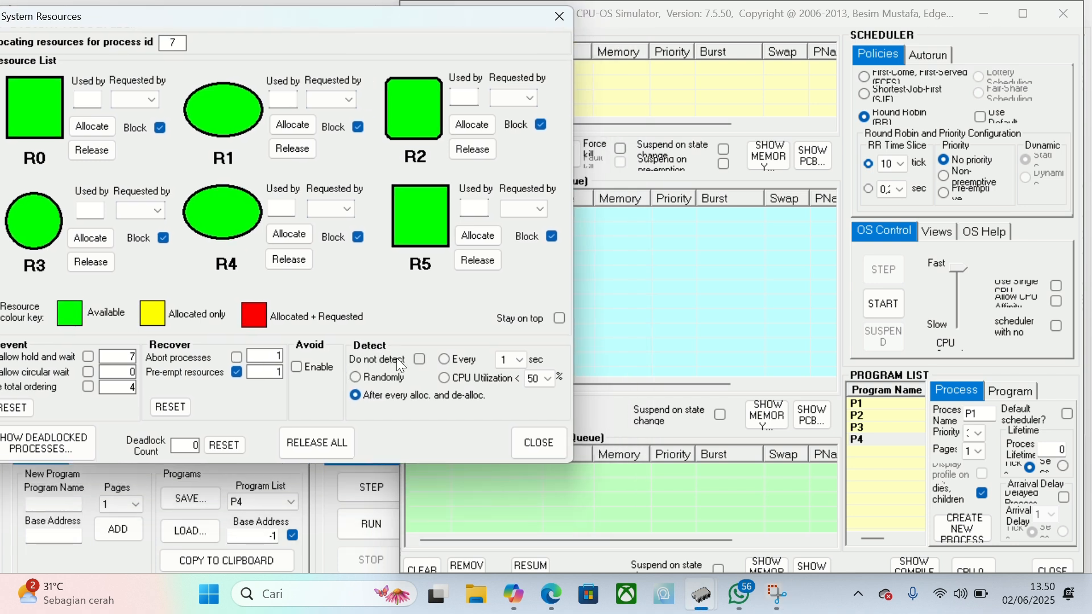
left_click(420, 360)
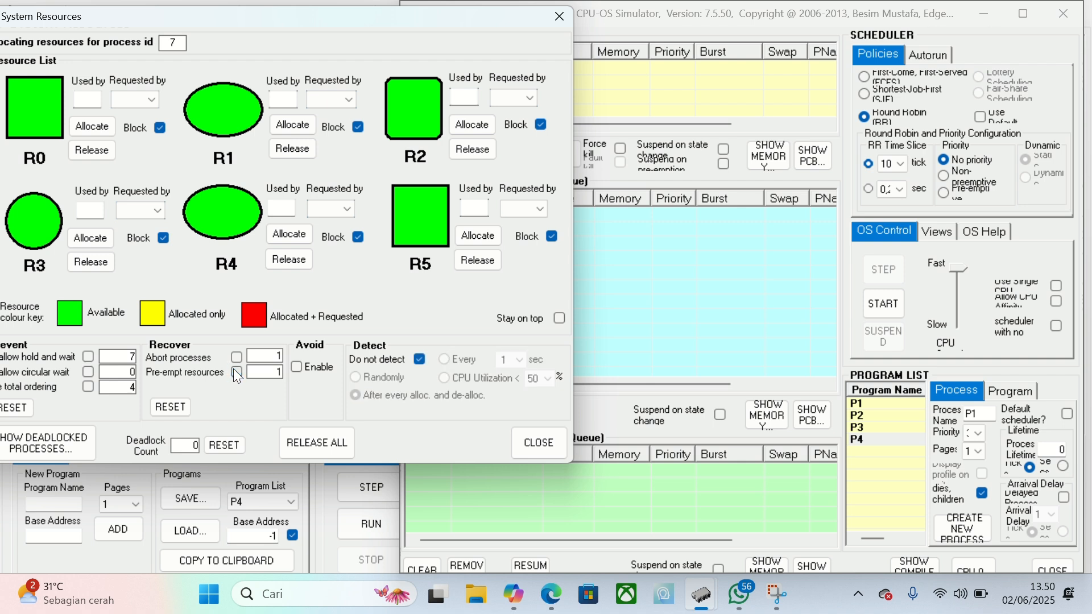
left_click(876, 404)
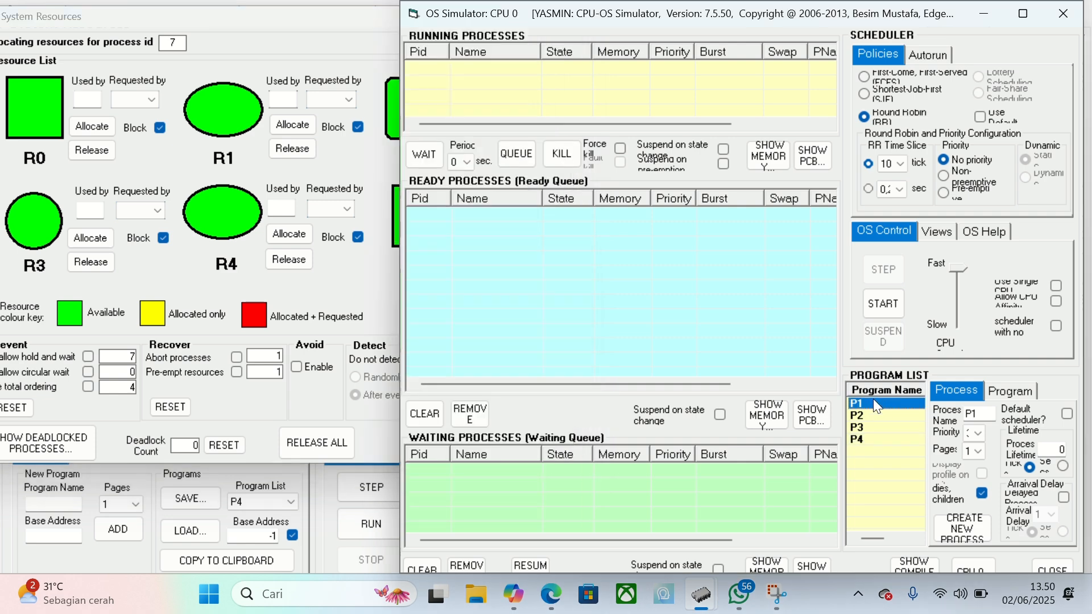
double_click(874, 403)
left_click(873, 414)
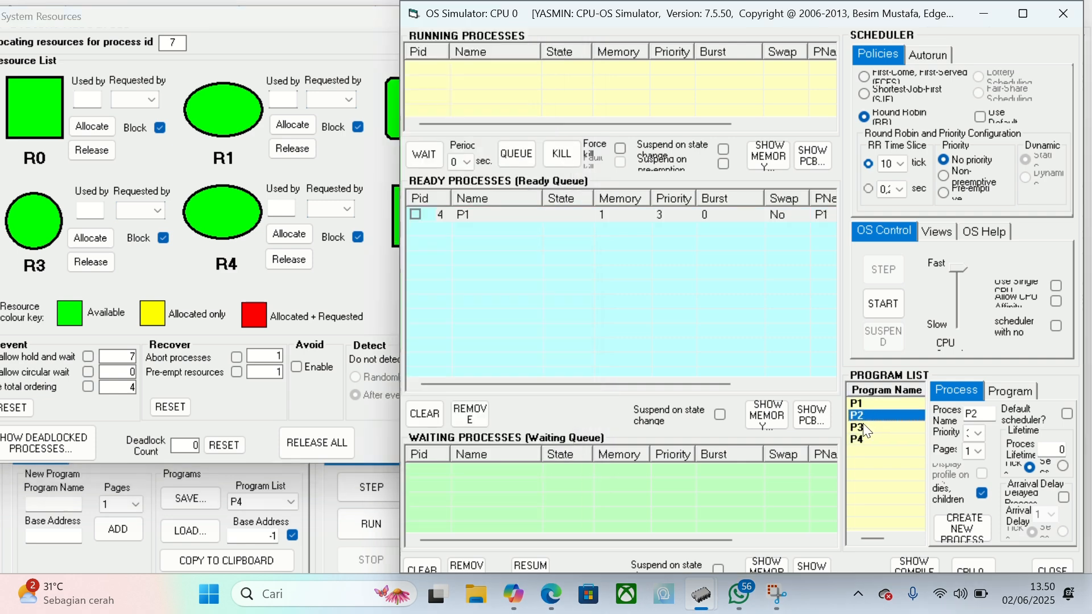
double_click(872, 412)
left_click(863, 426)
double_click(863, 427)
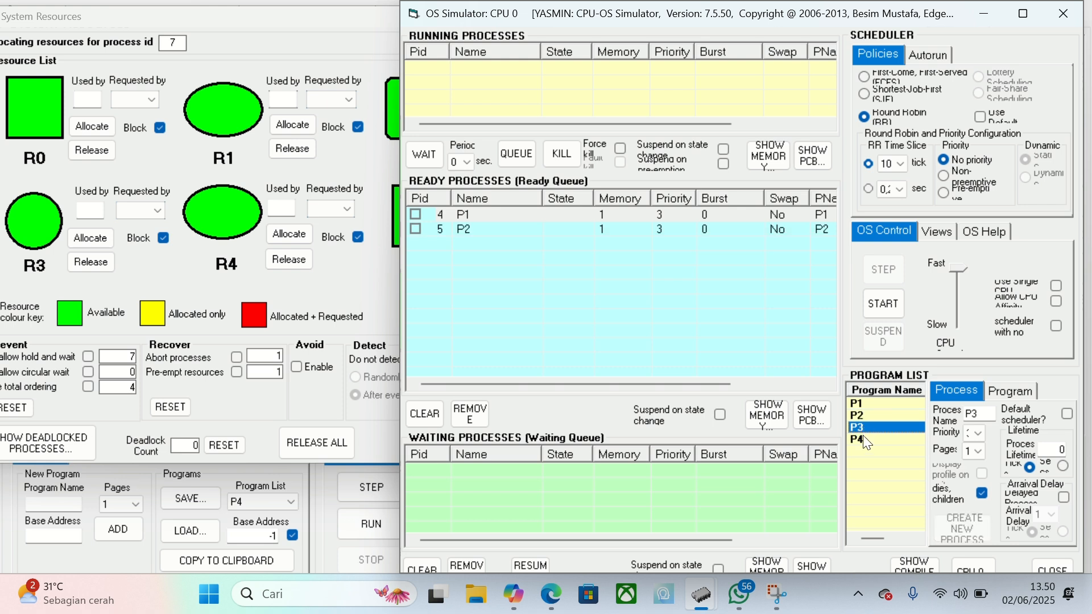
left_click(863, 437)
double_click(862, 435)
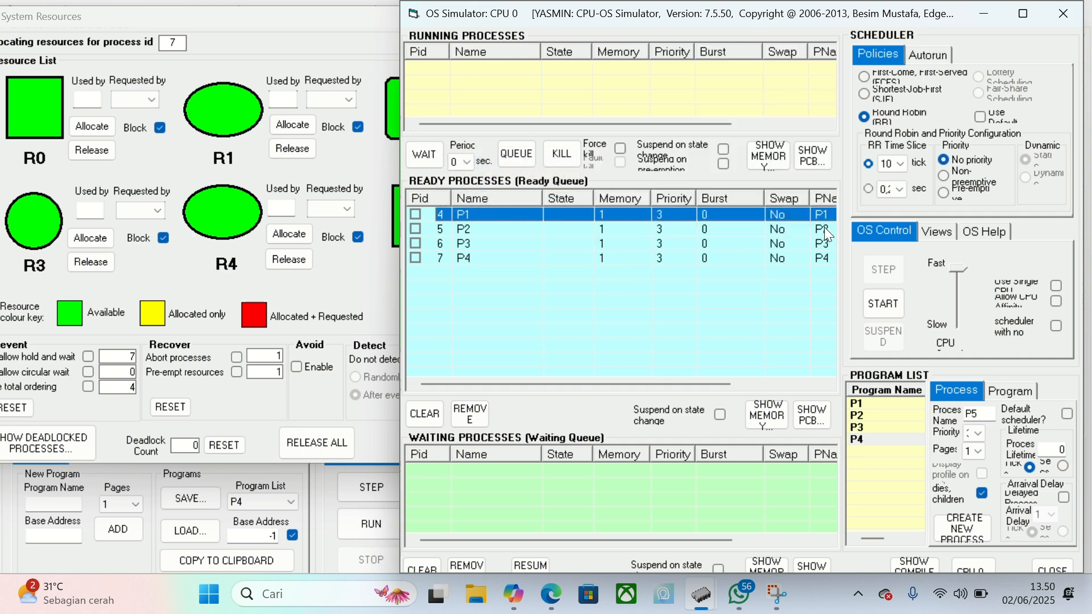
Run the four processes with deadlock detection disabled and check the resource allocations against the waiting queue.
left_click(875, 308)
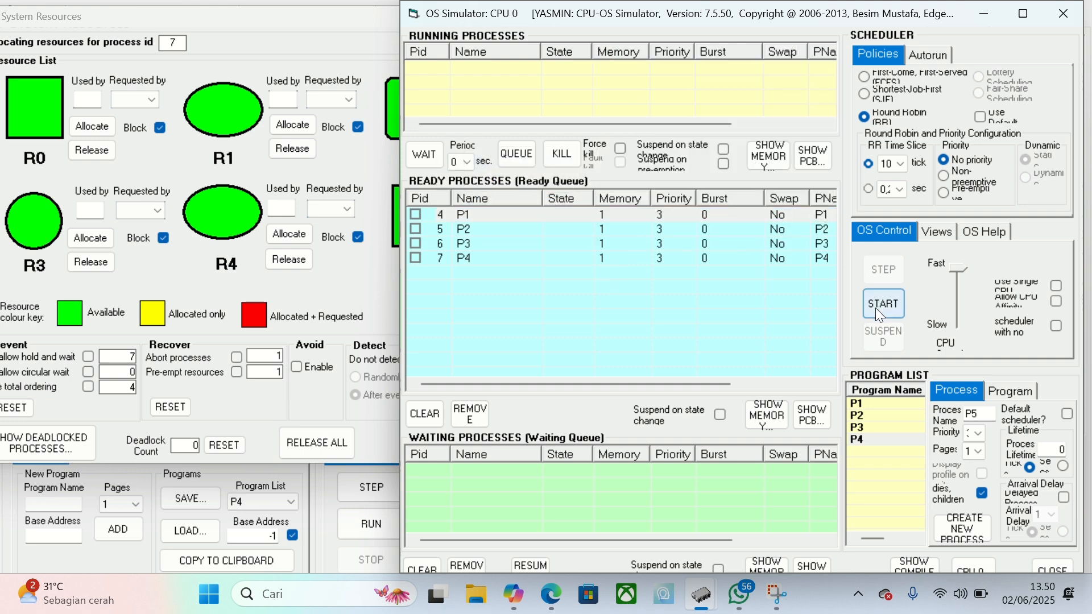
left_click(265, 13)
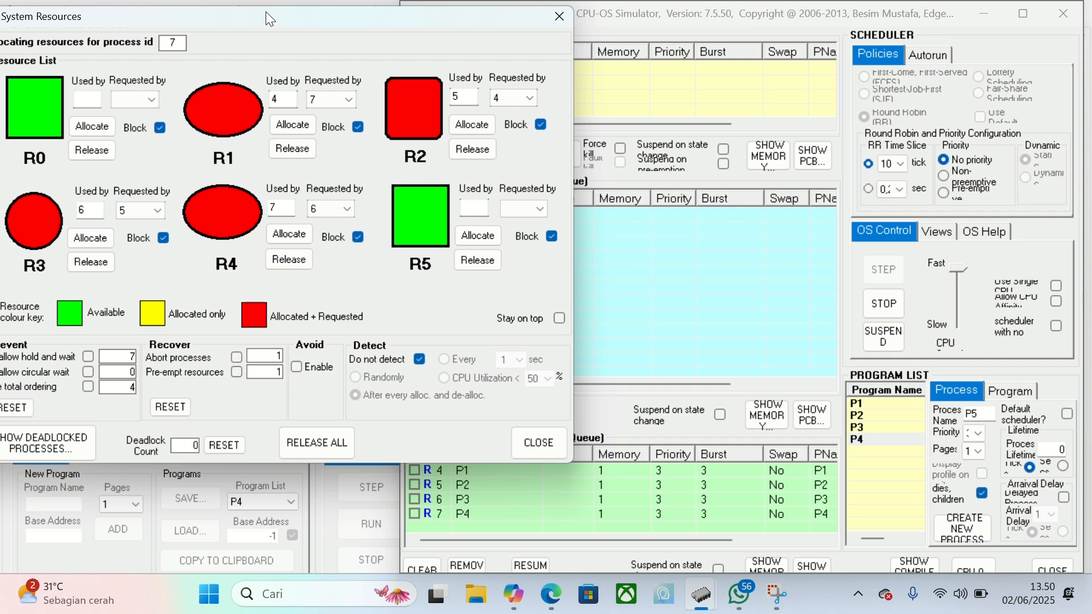
left_click(695, 318)
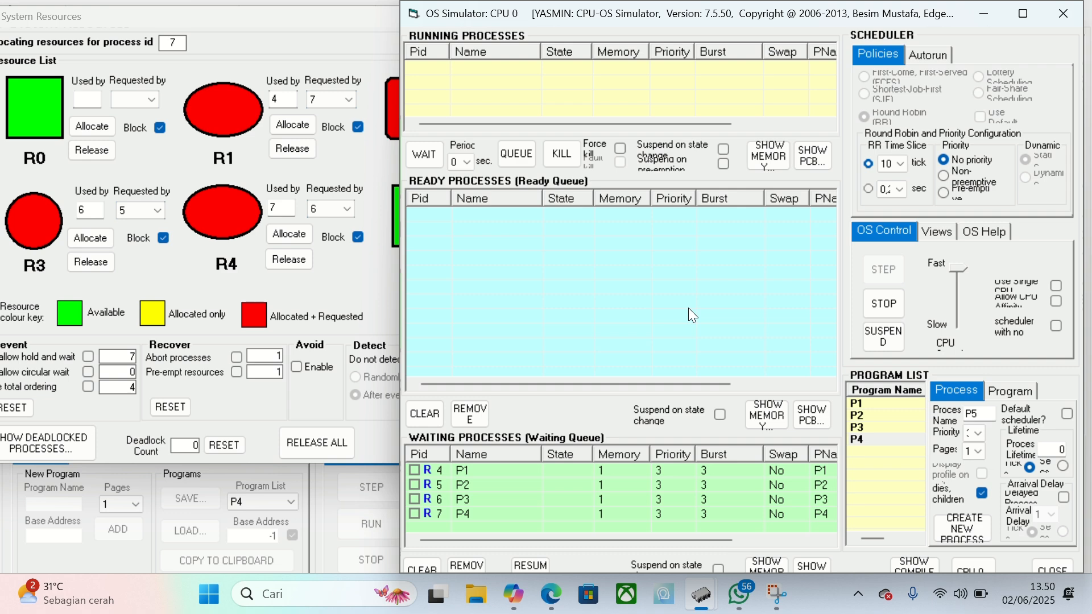
left_click(357, 27)
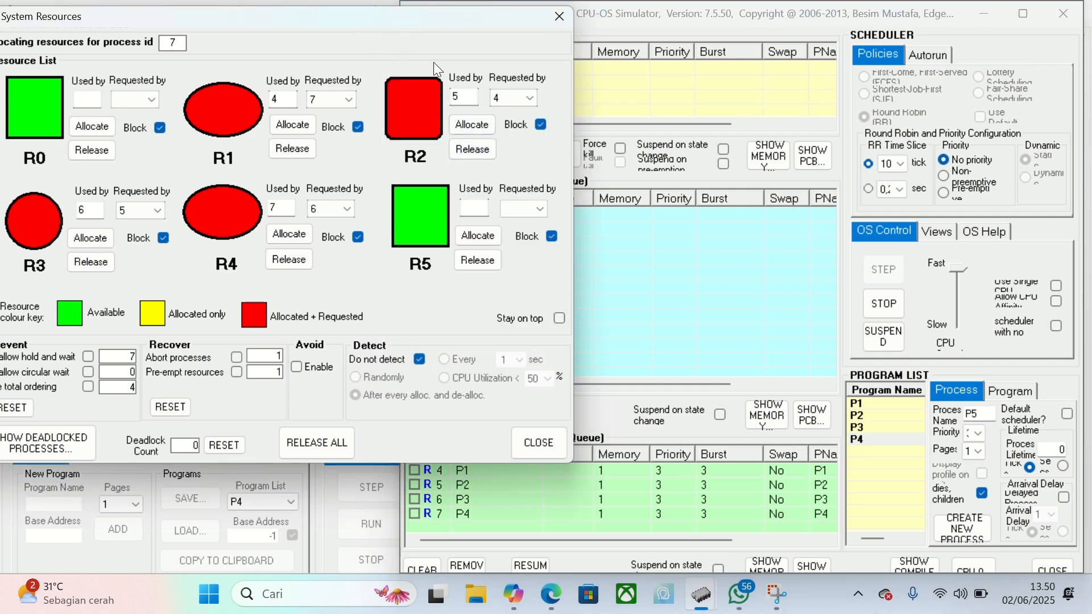